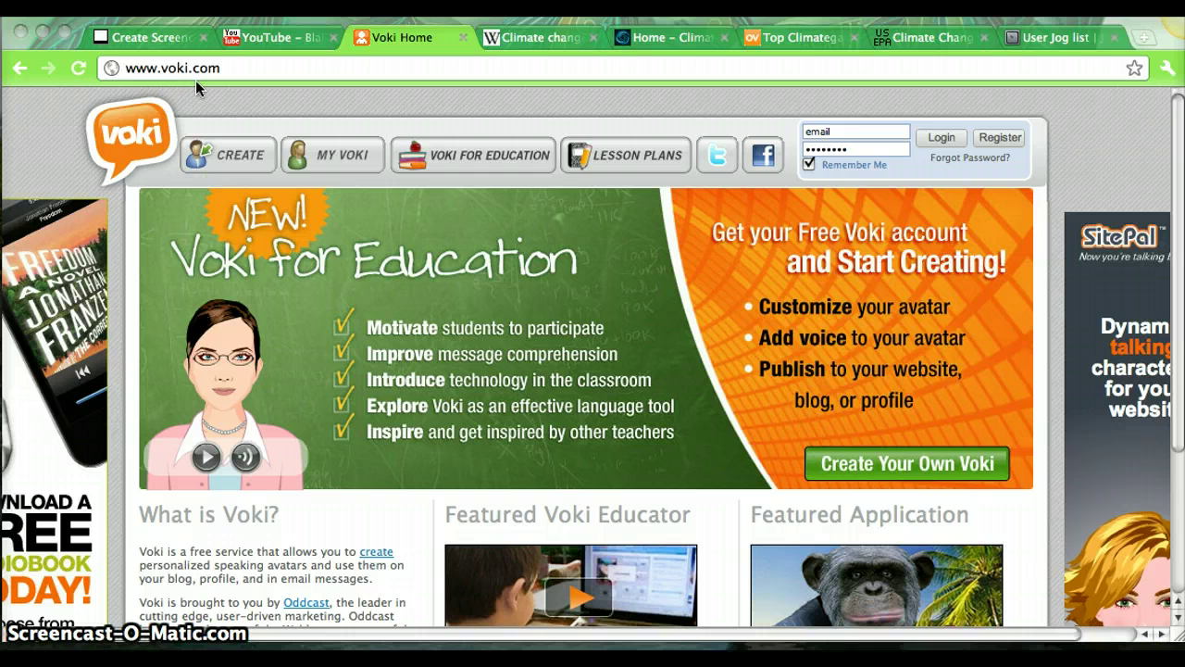
Load the Voki avatar editor from CREATE, showing the default cartoon character
click(230, 158)
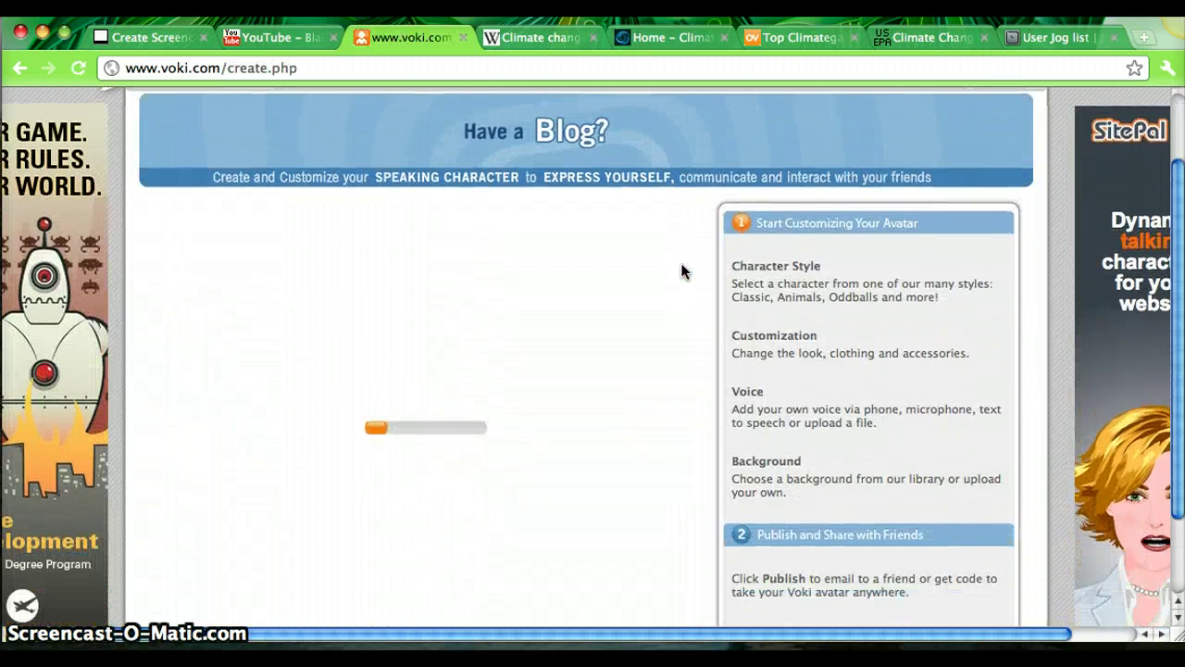
scroll(681, 271, down, 3)
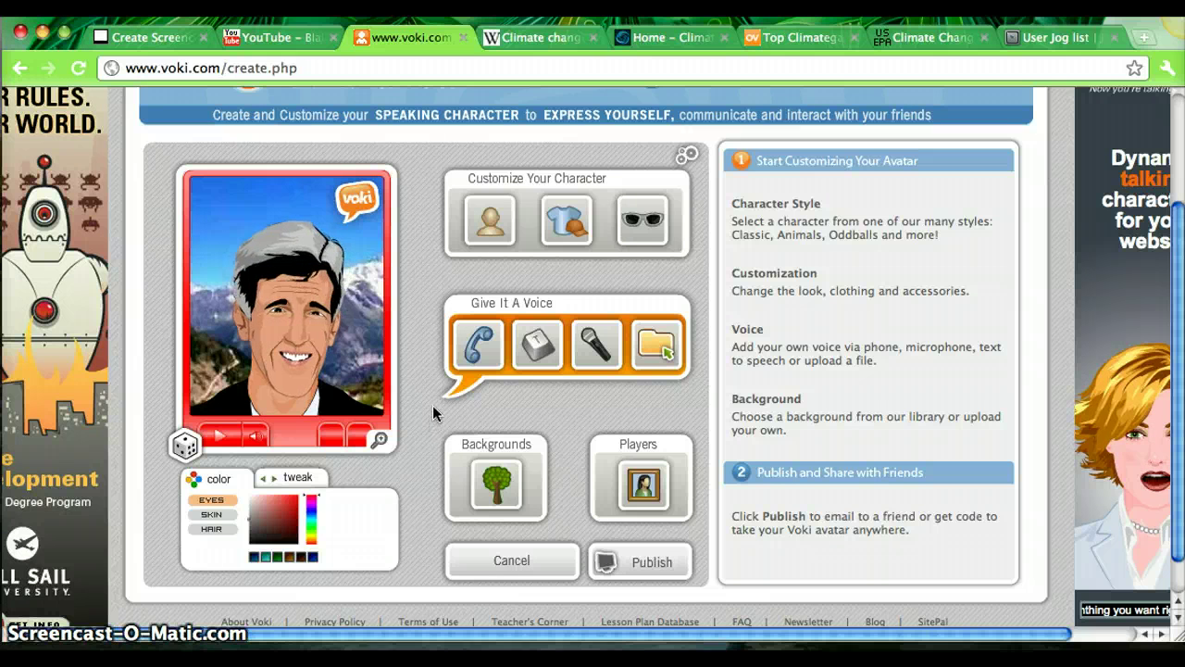
Switch the character to the first Oddballs thumbnail, the sunglasses girl
click(491, 230)
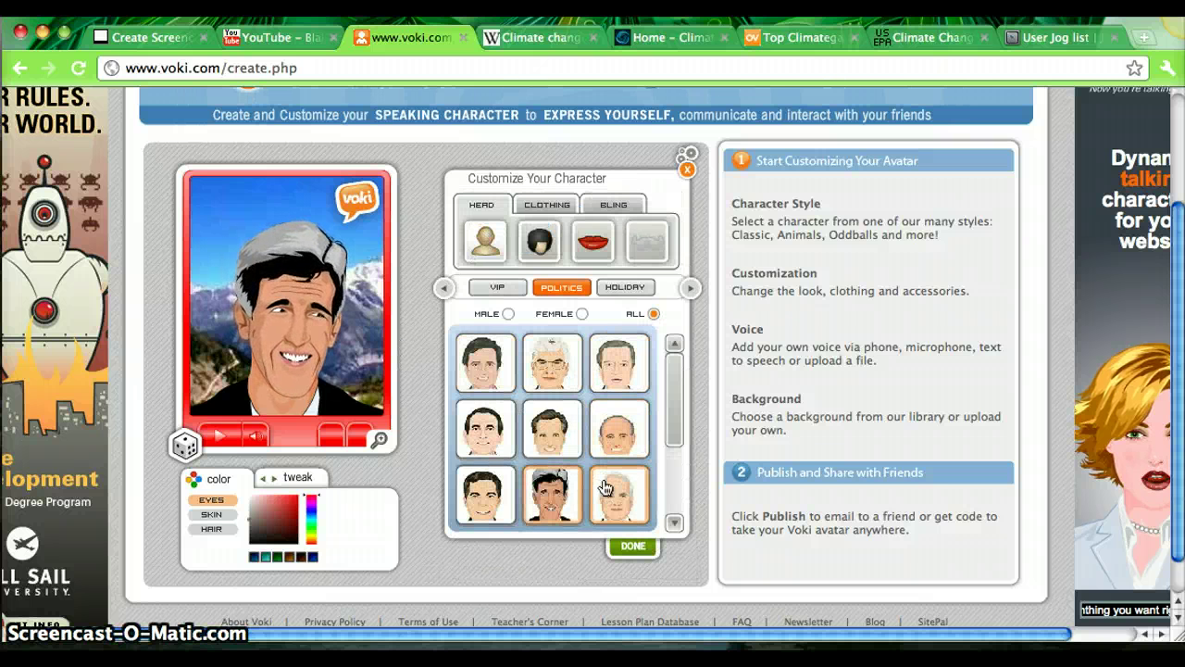
click(690, 289)
click(690, 289)
click(690, 289)
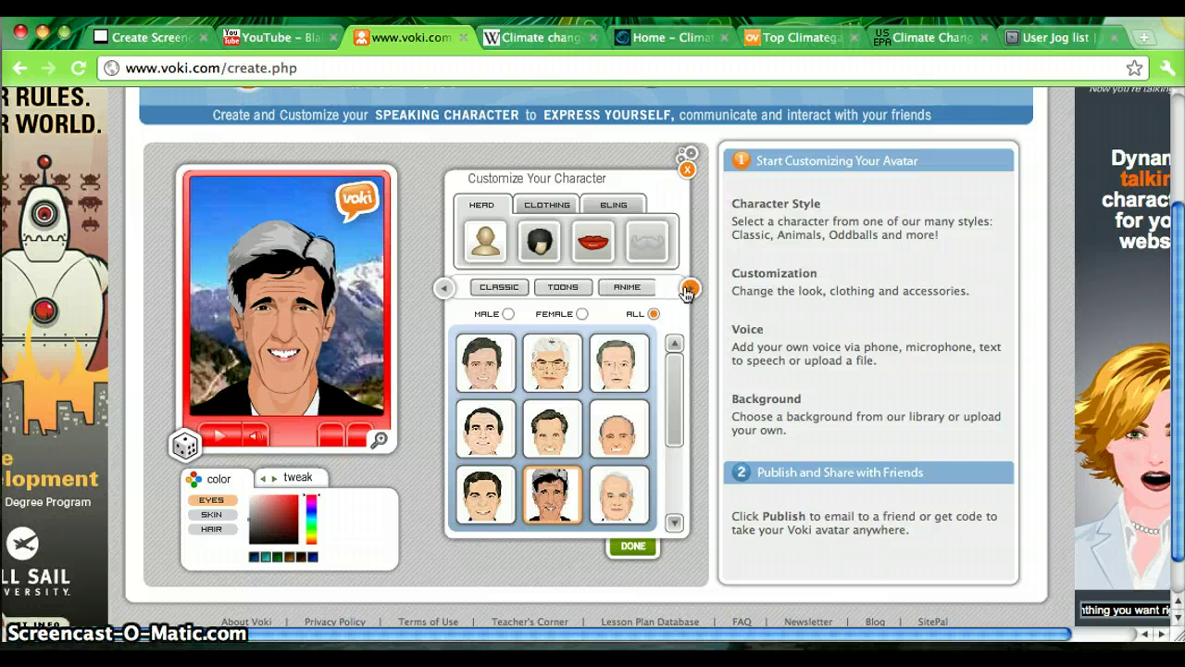
click(688, 290)
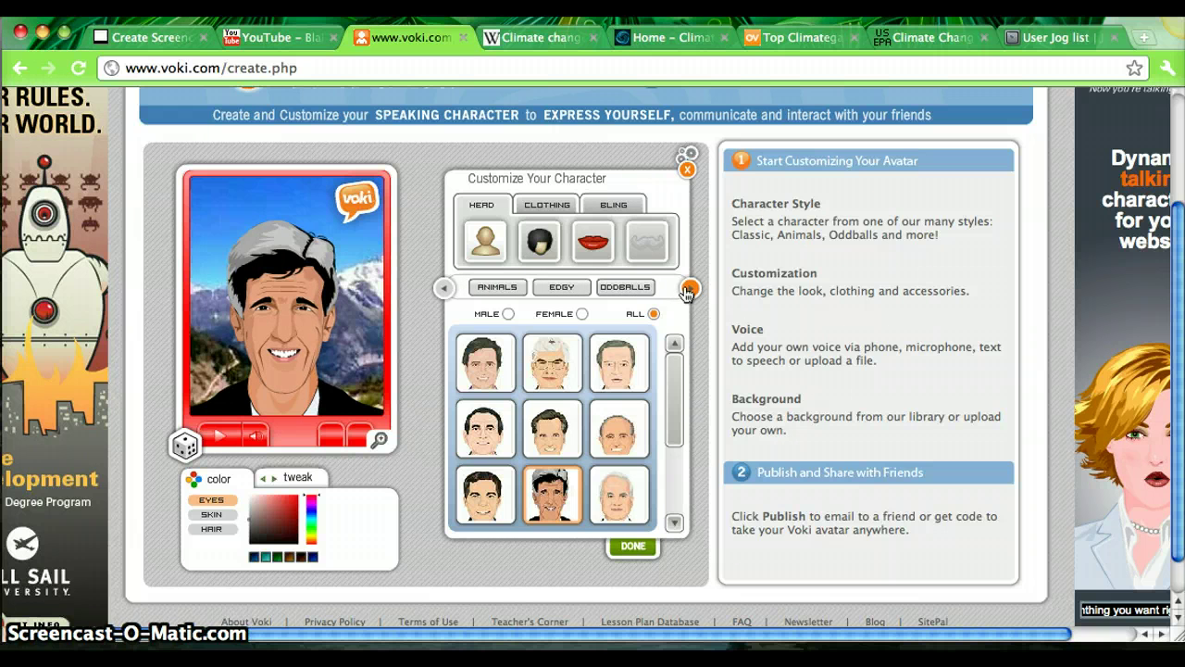
click(626, 288)
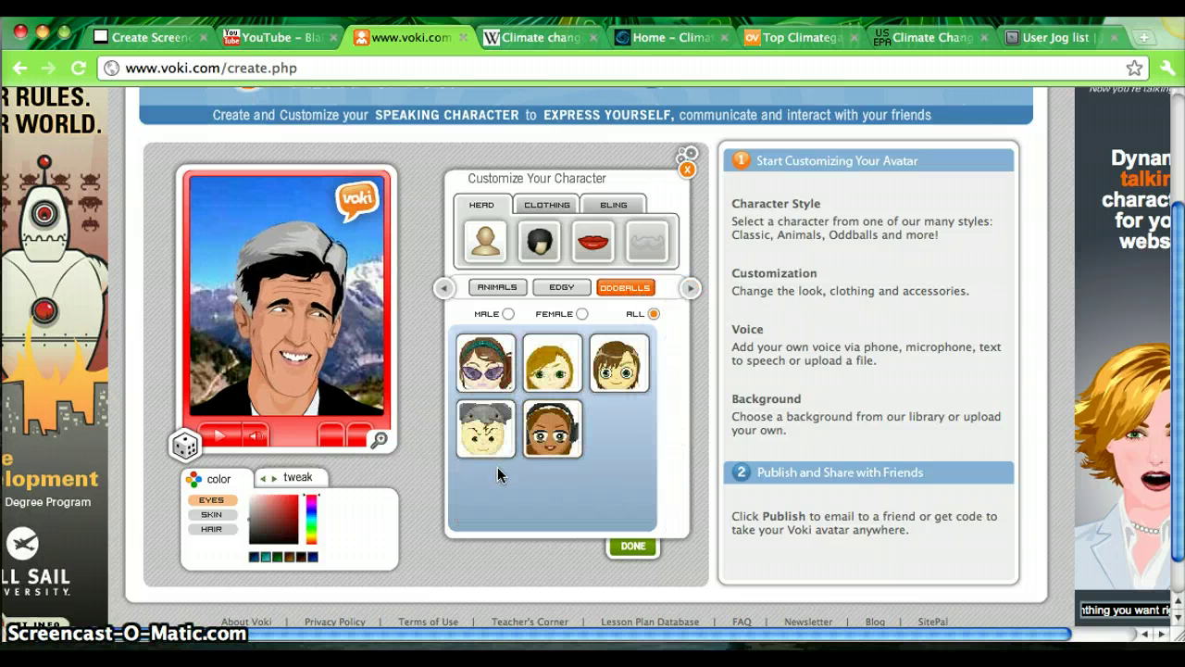
click(474, 370)
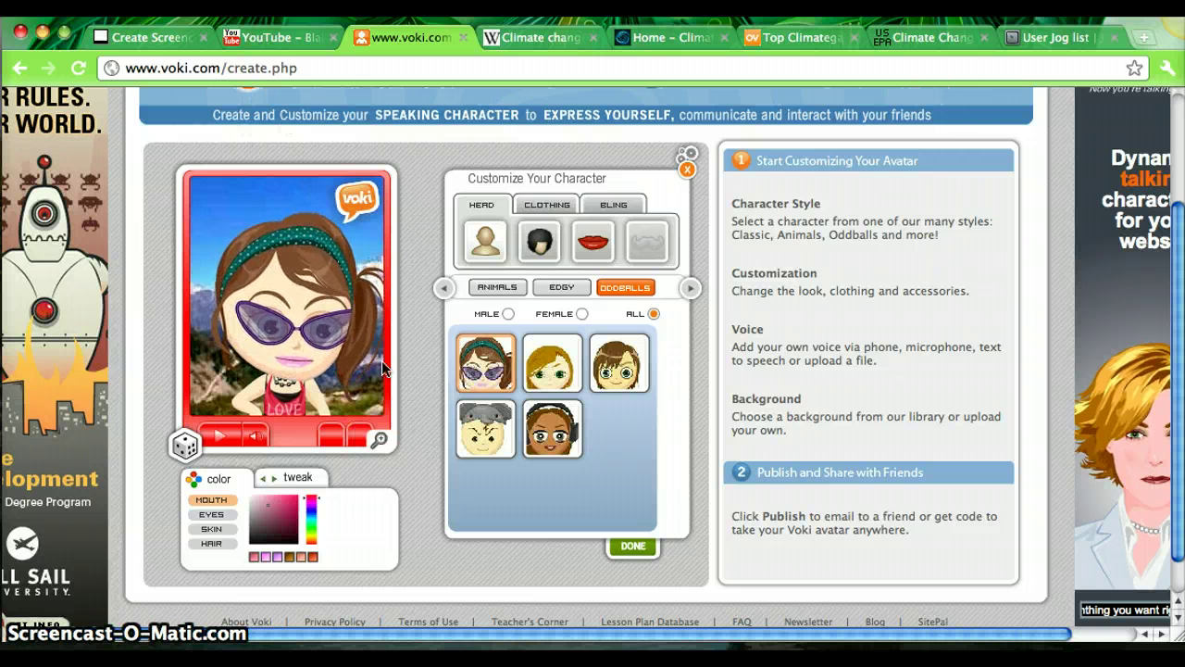
Give the girl the long, loose shoulder-length hairstyle from the hair grid
click(545, 243)
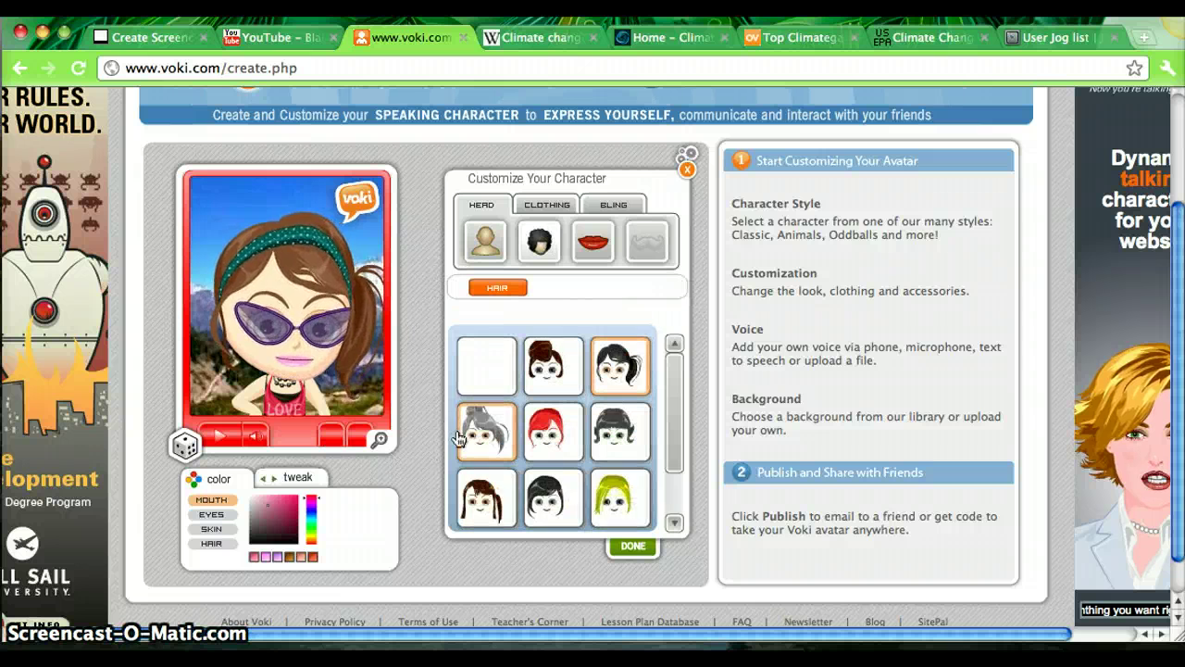
scroll(521, 504, down, 1)
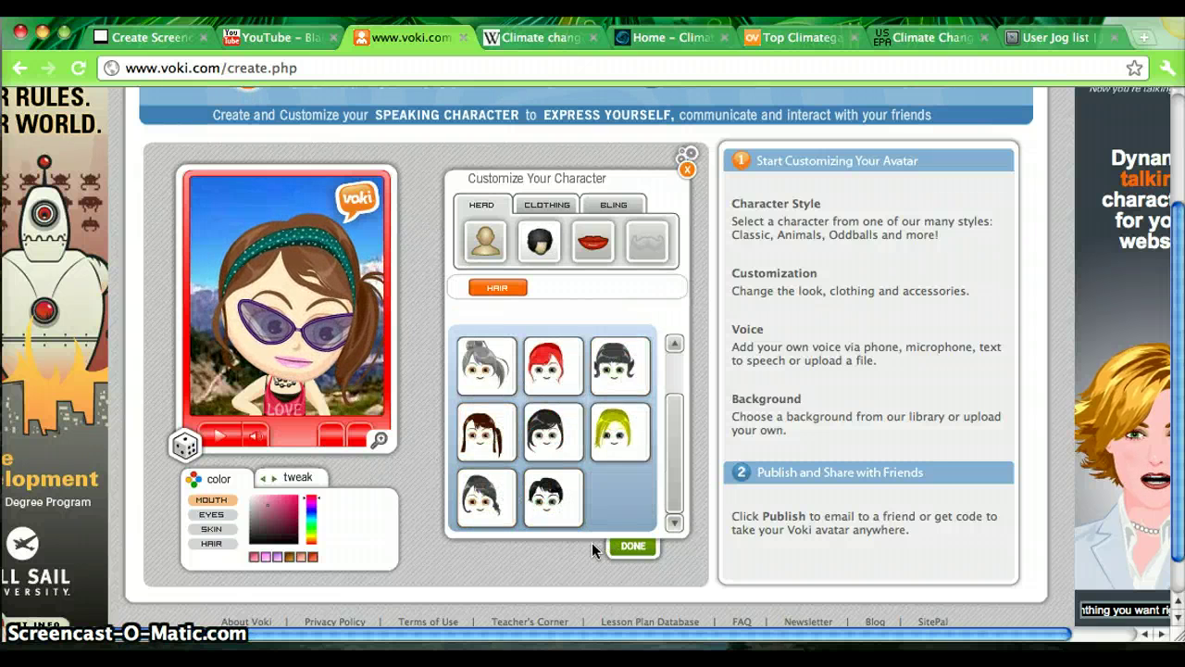
click(563, 515)
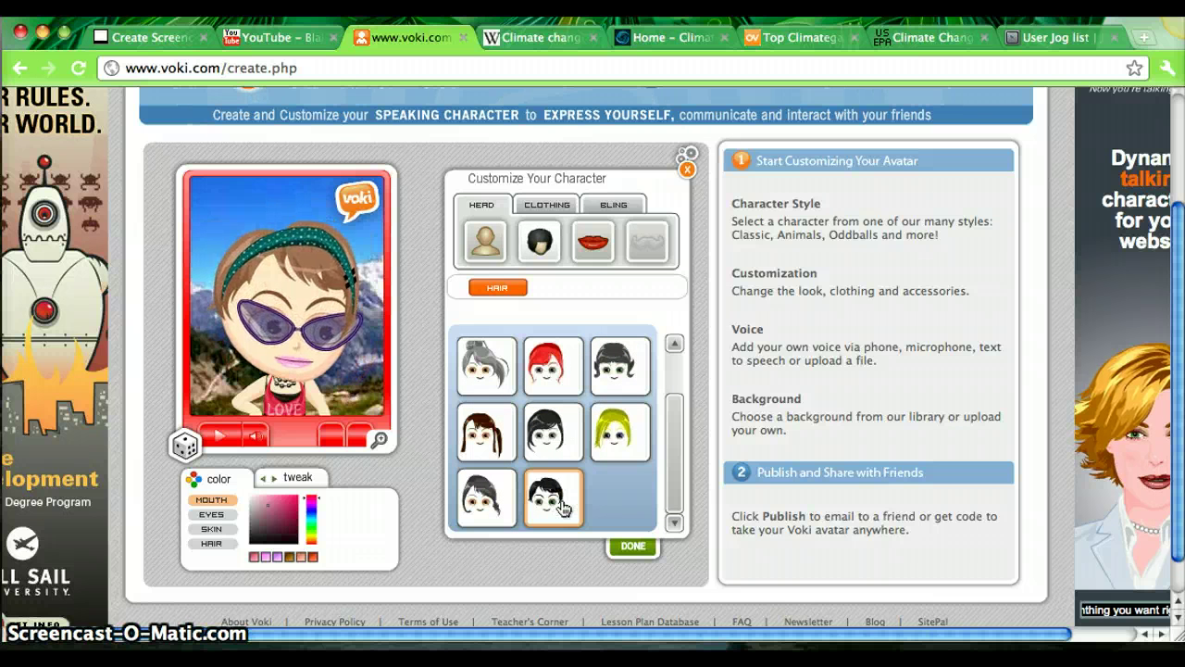
scroll(563, 506, up, 1)
click(556, 442)
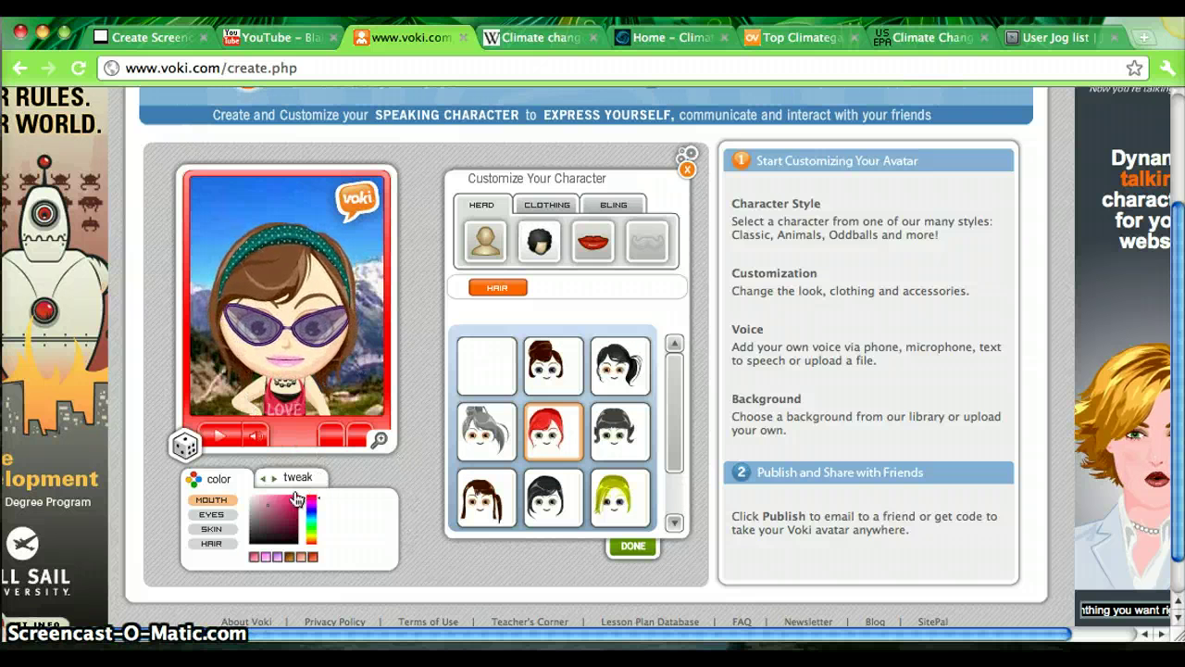
Recolour the girl's hair orange-red using the hue slider and an orange swatch
click(215, 545)
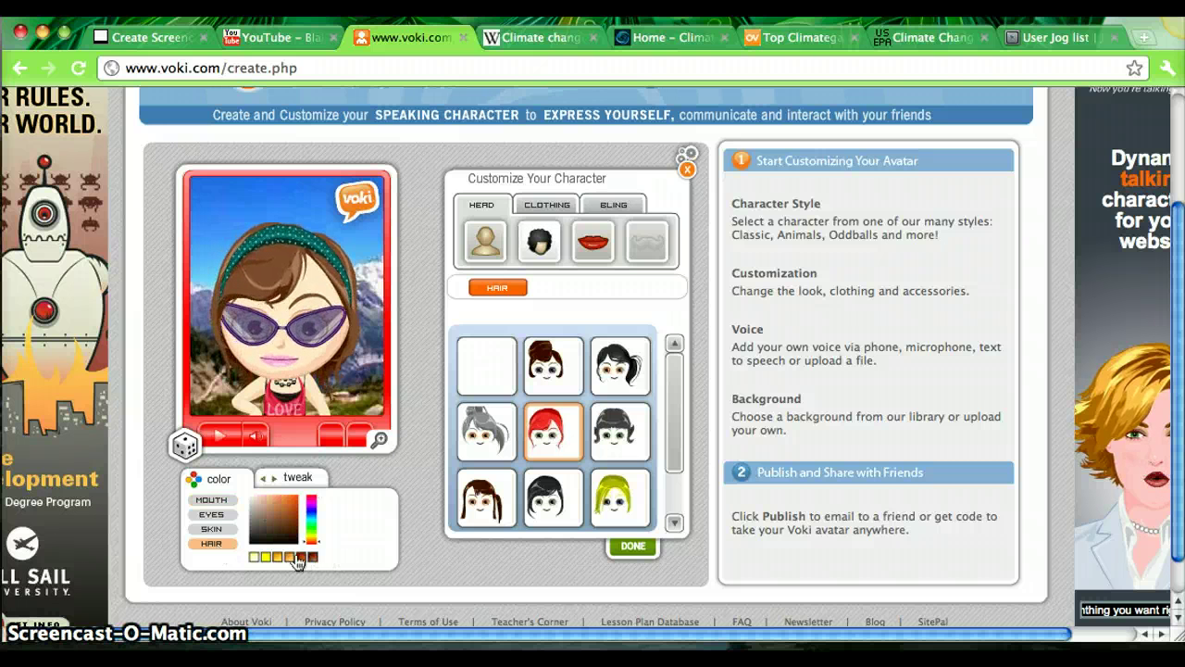
drag(317, 547, 323, 502)
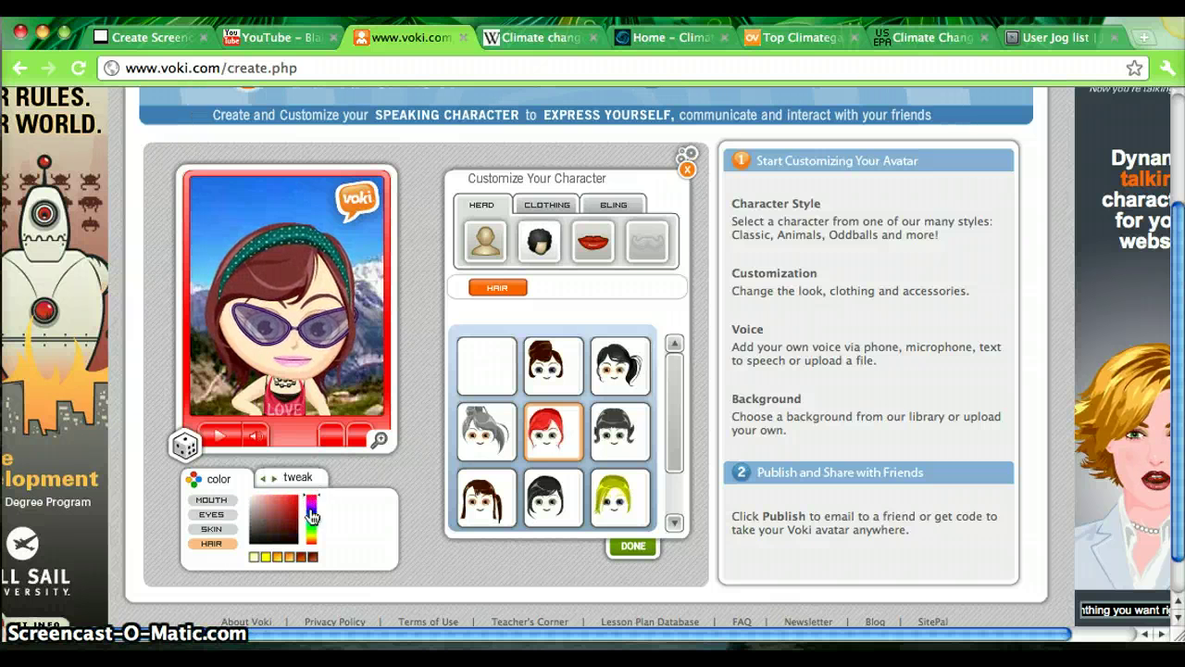
click(306, 558)
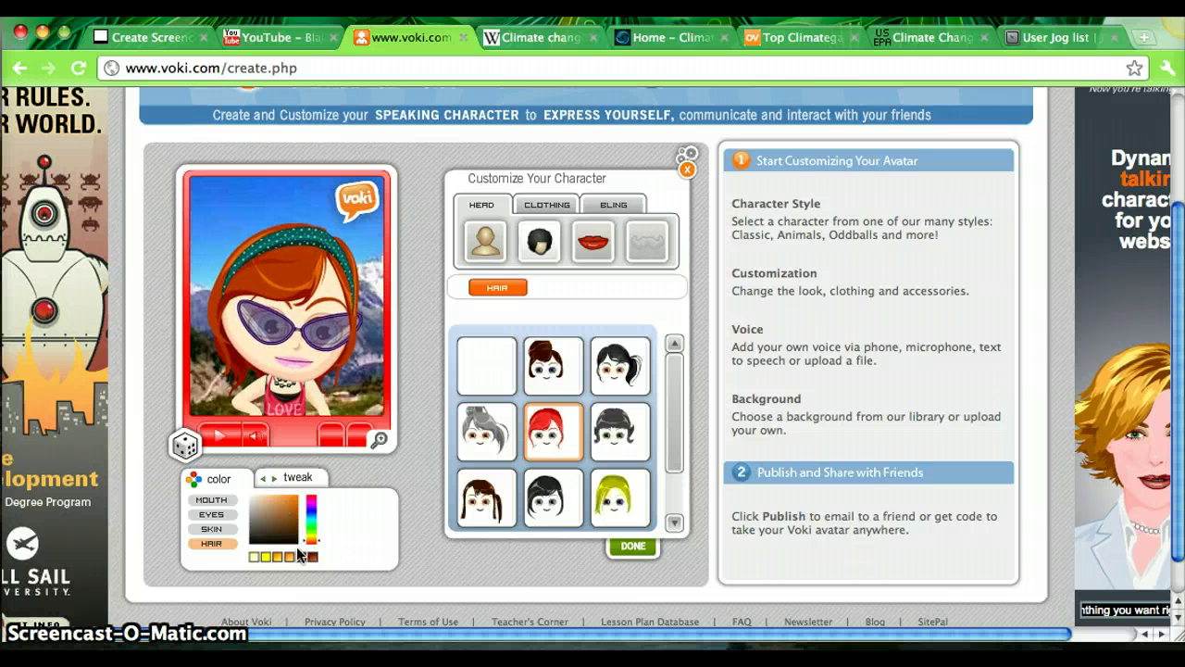
Set the girl's skin to a pale tone after trying tan and pink swatches
click(224, 530)
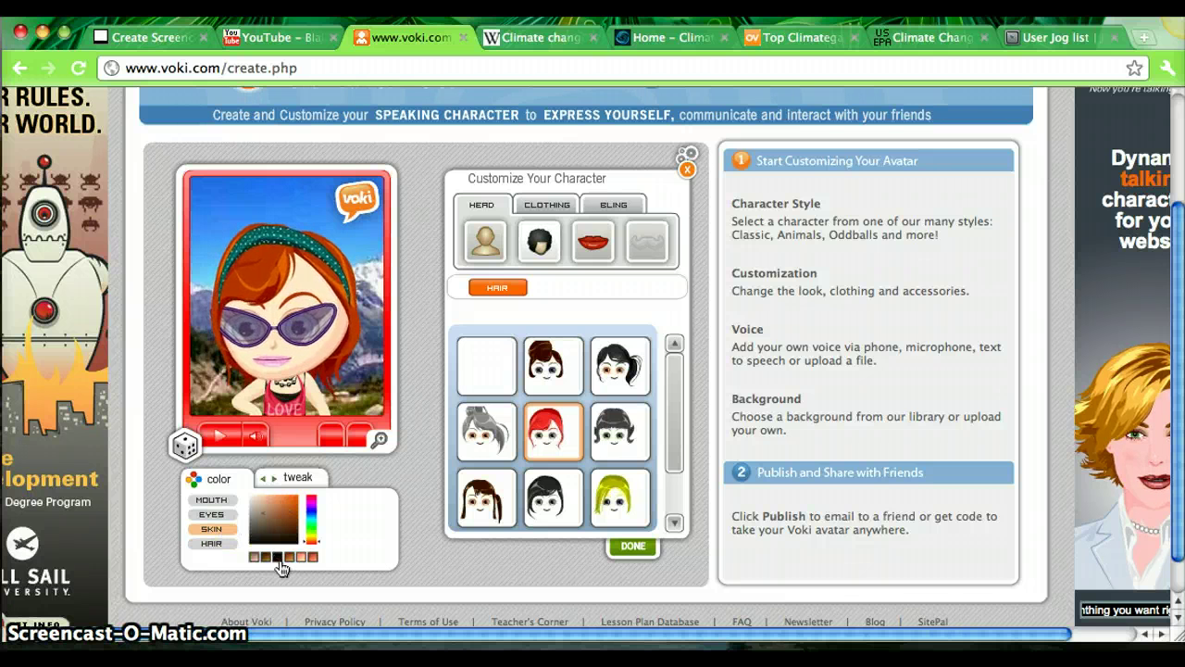
click(287, 559)
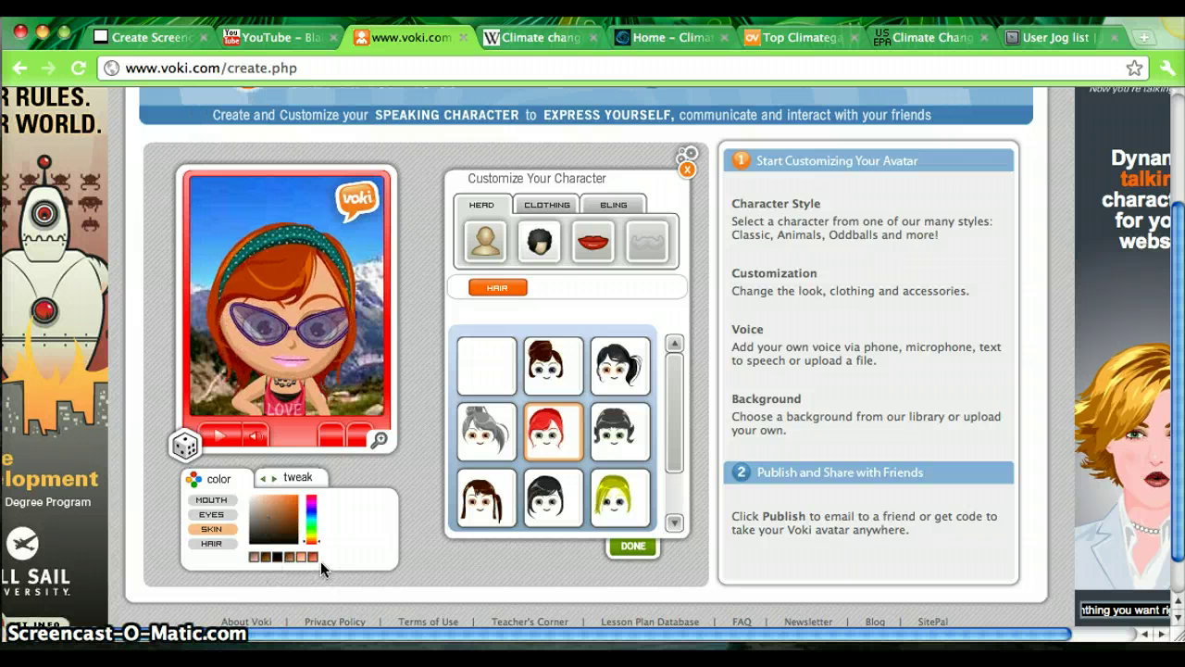
click(313, 558)
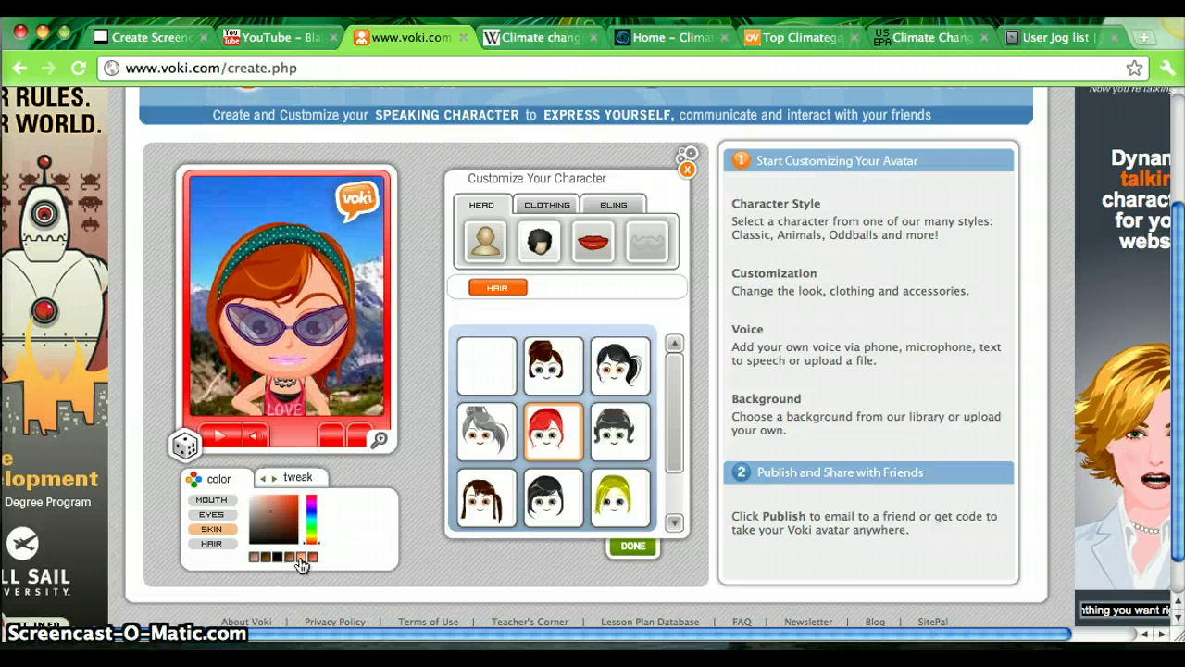
click(290, 557)
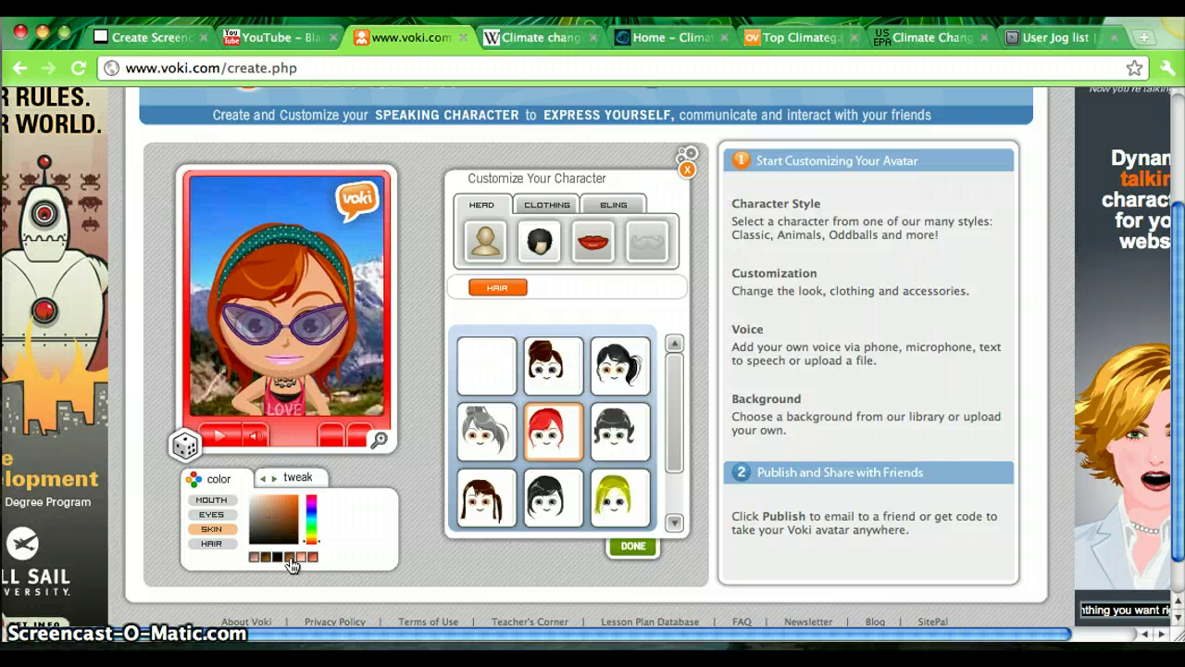
click(299, 557)
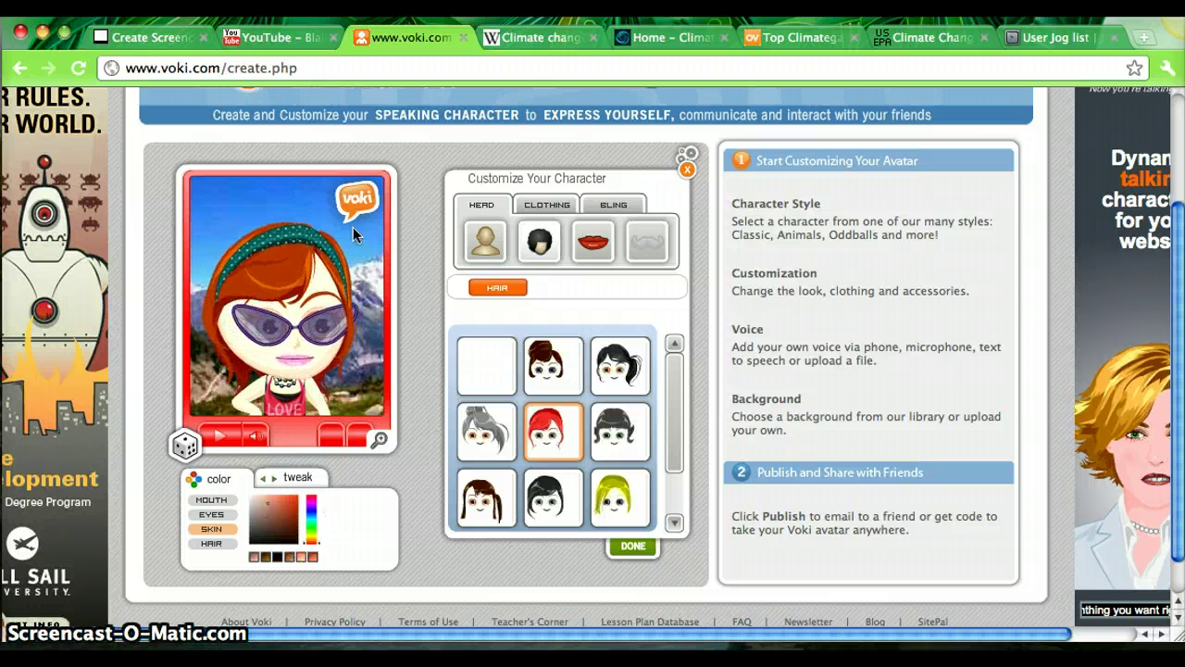
click(237, 502)
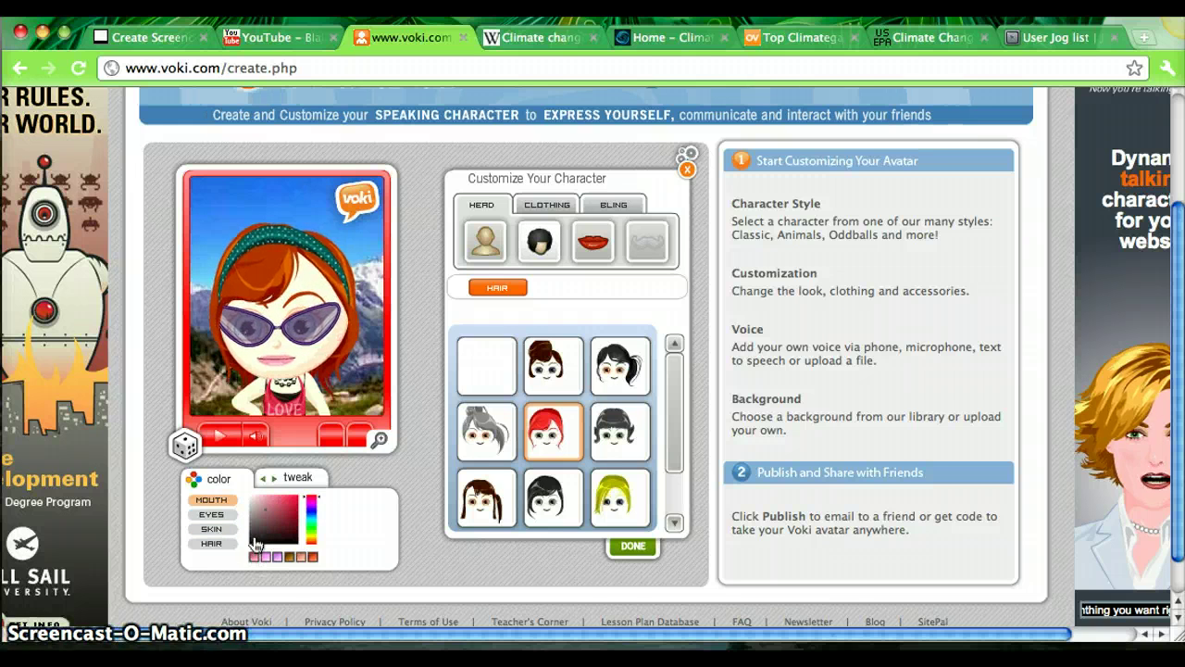
Enlarge the girl's nose with the Tweak panel's NOSE slider
click(296, 480)
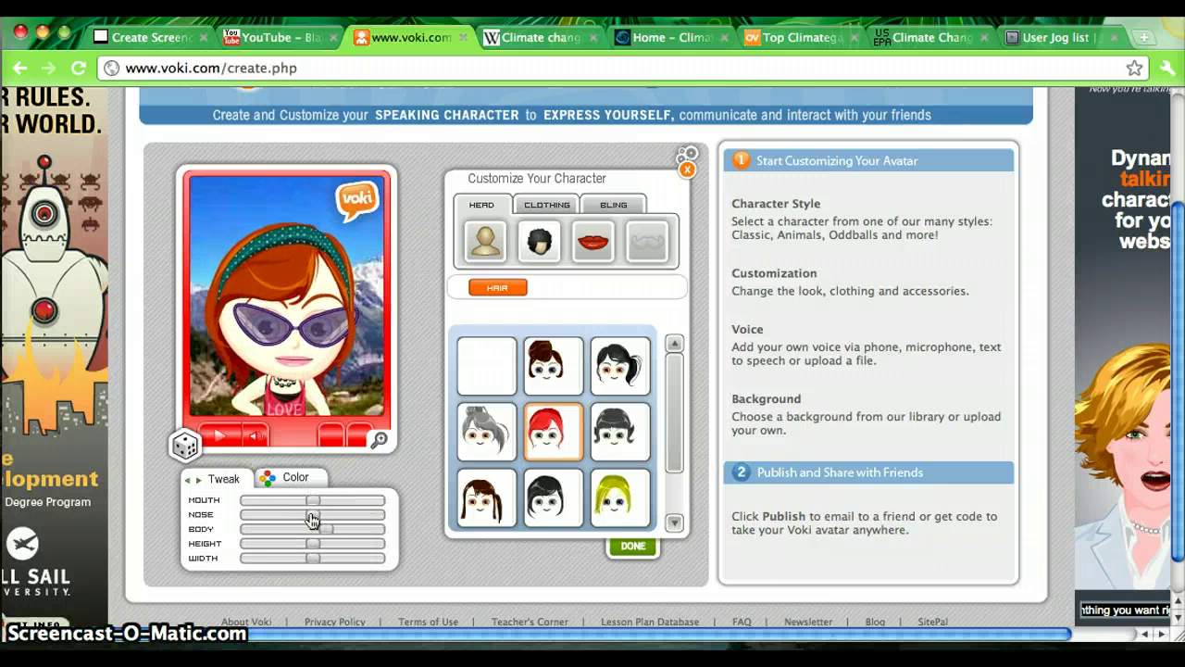
drag(311, 519, 272, 524)
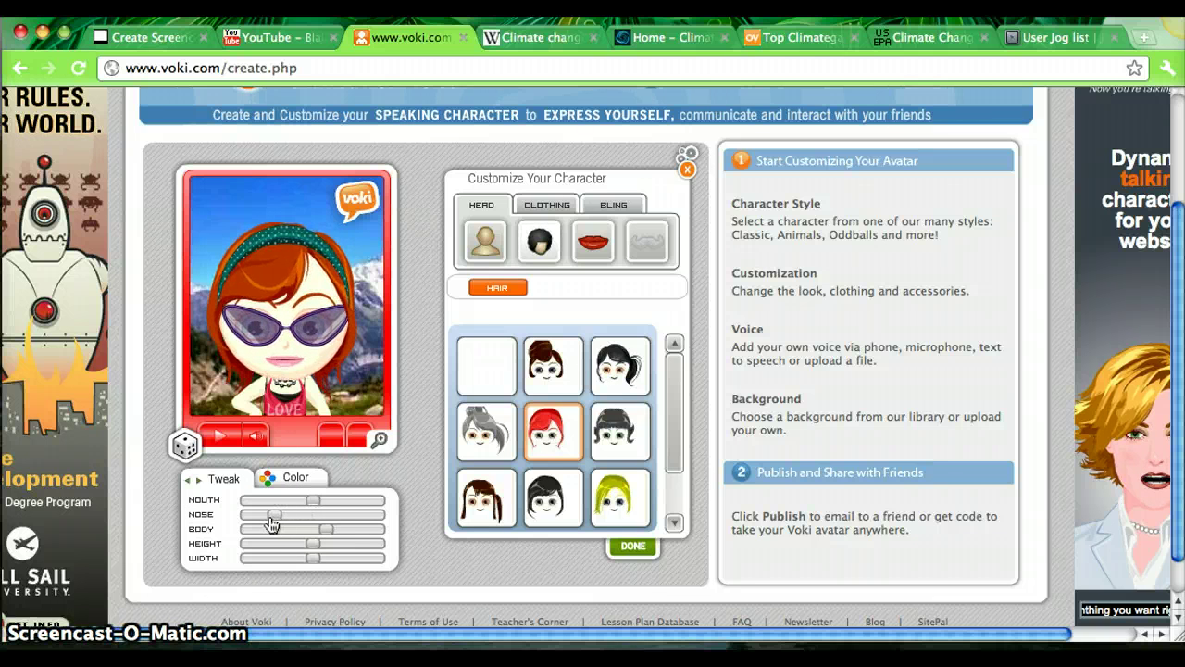
drag(273, 524, 341, 506)
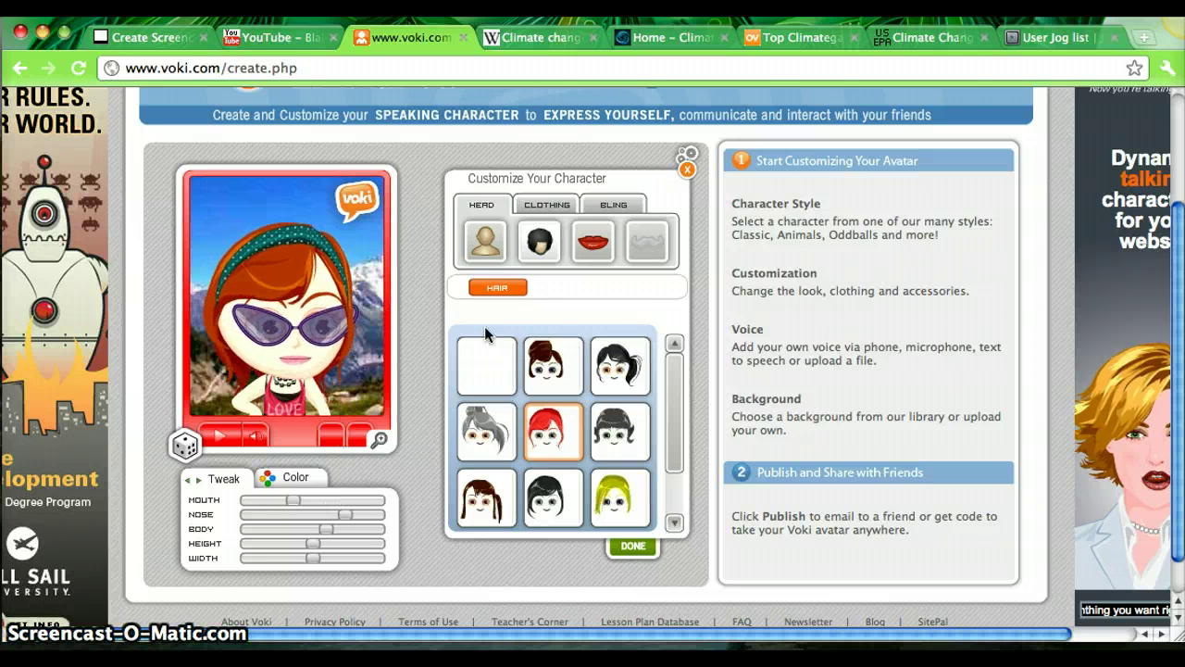
Pick a simpler mouth style and close the head customization panel
click(602, 244)
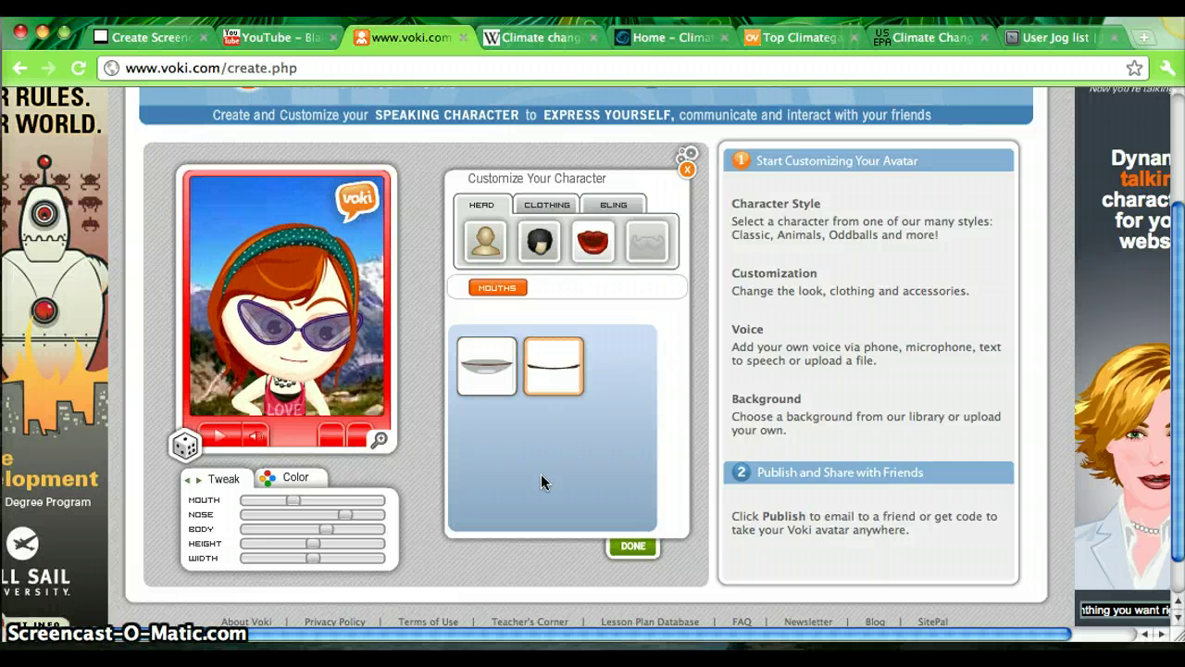
click(639, 546)
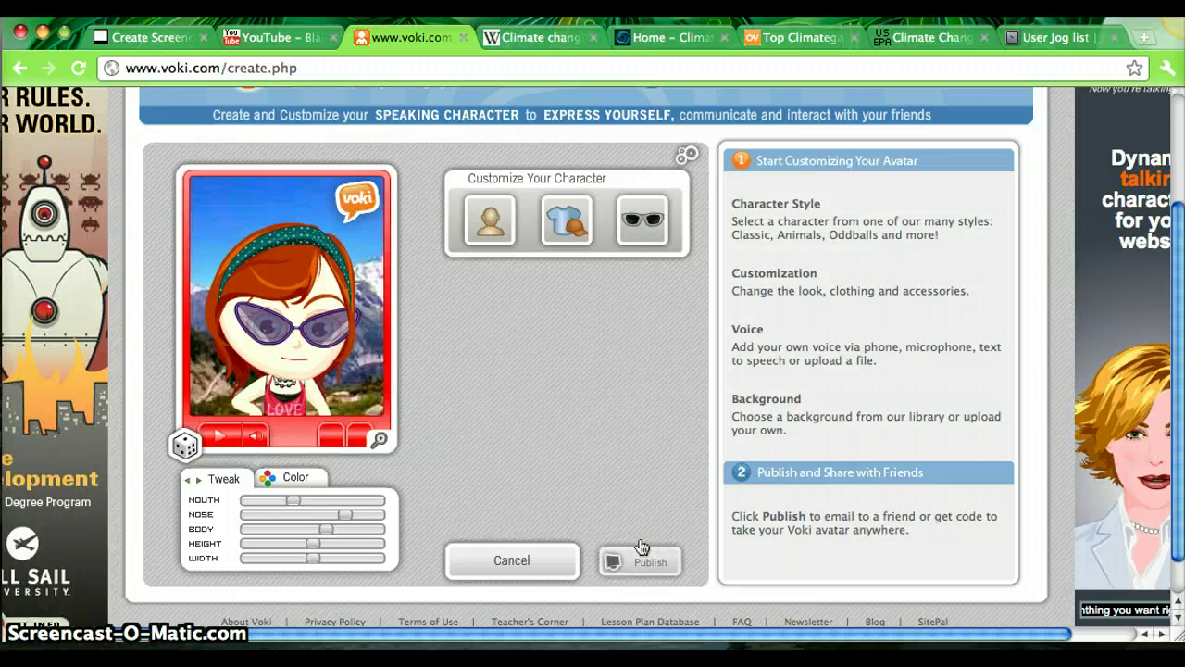
Dress the girl in a green Casual top and purple star-tipped antennae
click(567, 225)
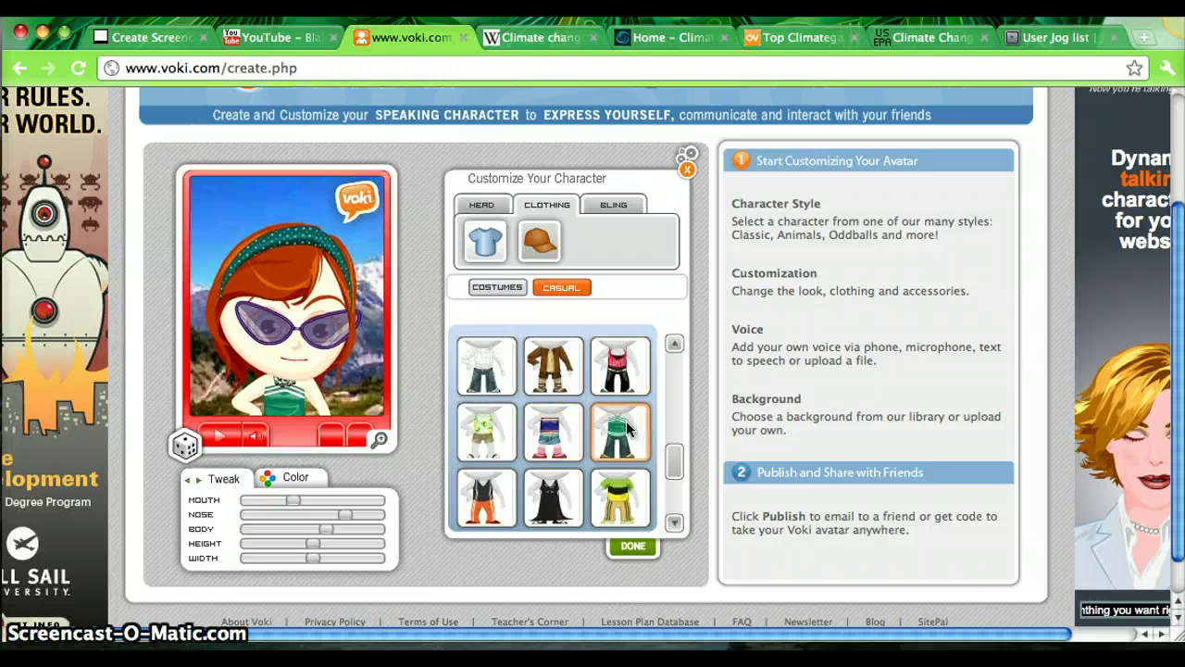
click(545, 238)
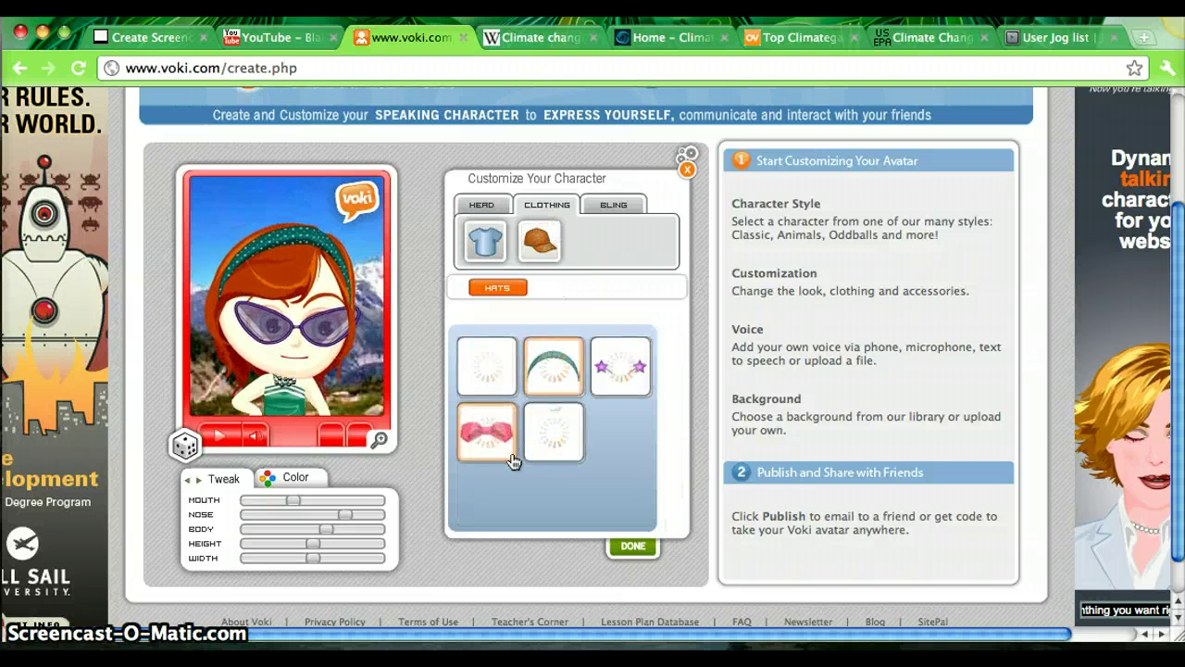
click(633, 547)
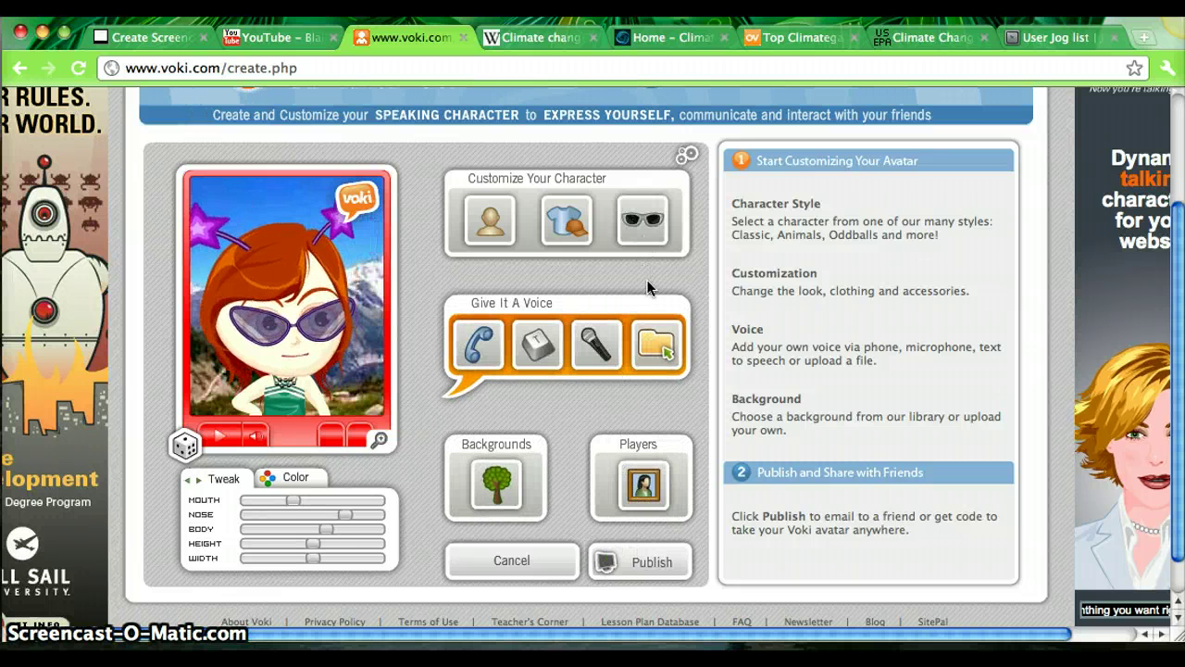
Set the background to the TRAVEL category's airplane-at-the-airport picture
click(499, 482)
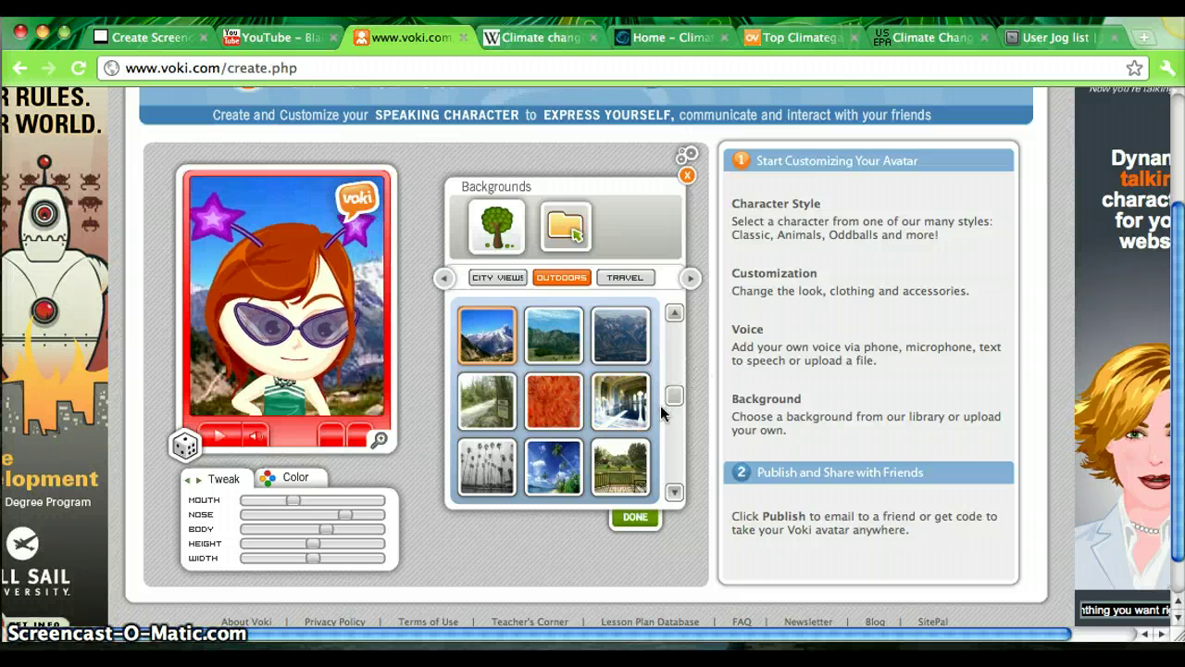
drag(674, 398, 678, 438)
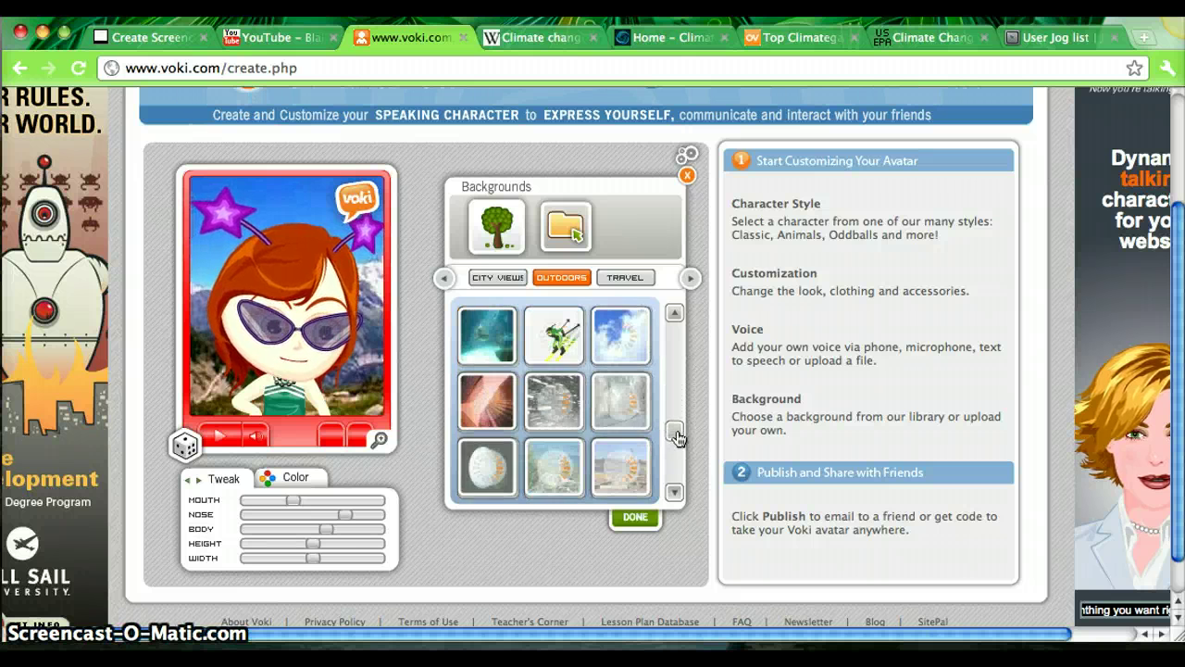
click(678, 443)
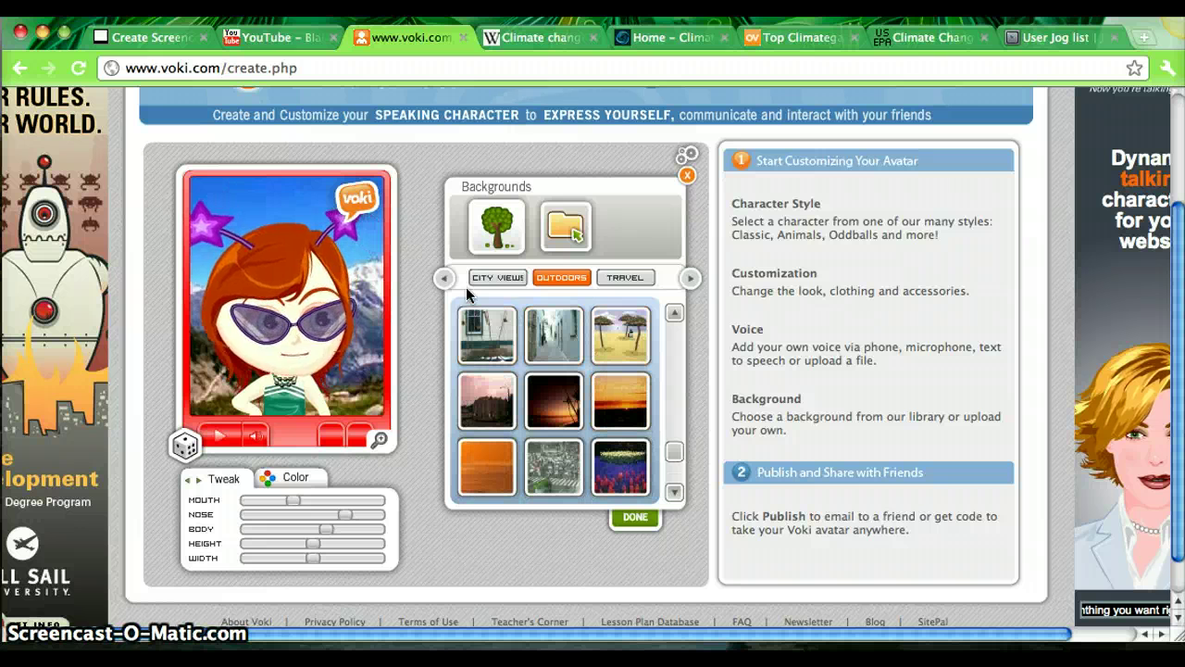
click(444, 279)
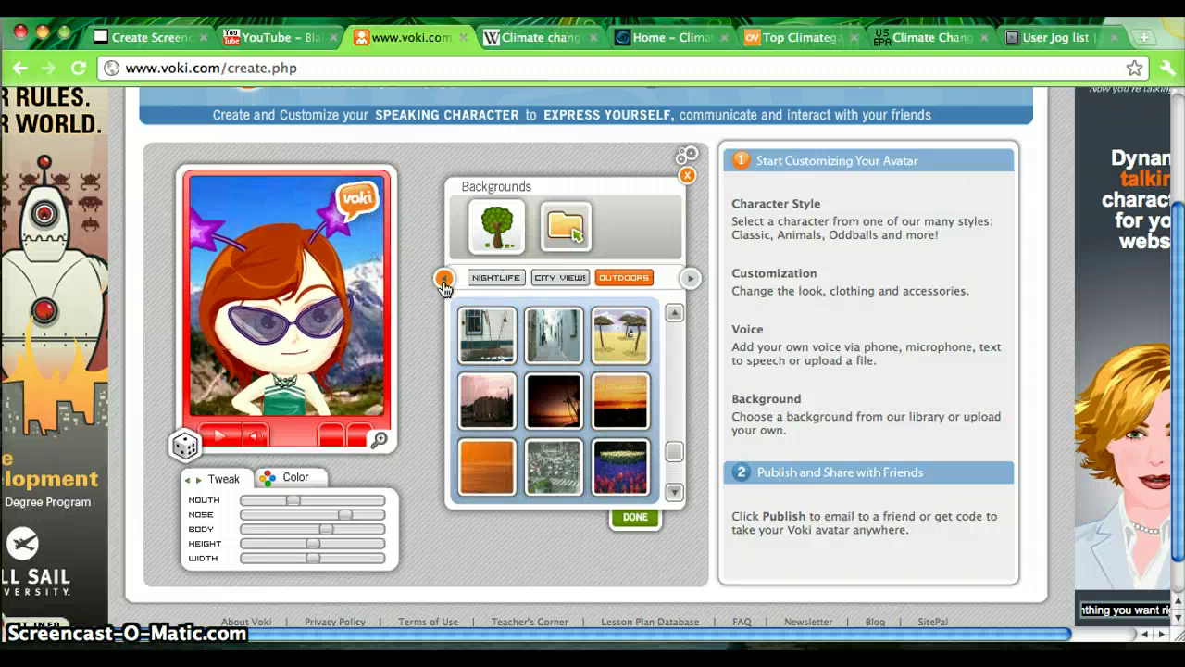
click(443, 279)
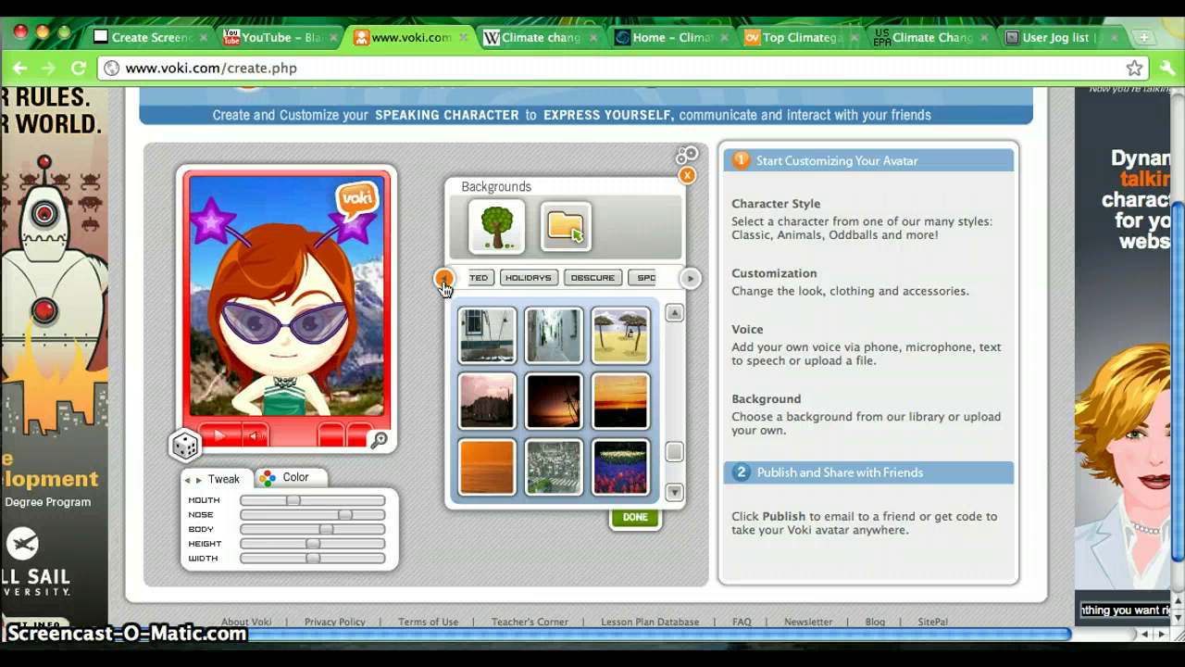
click(443, 280)
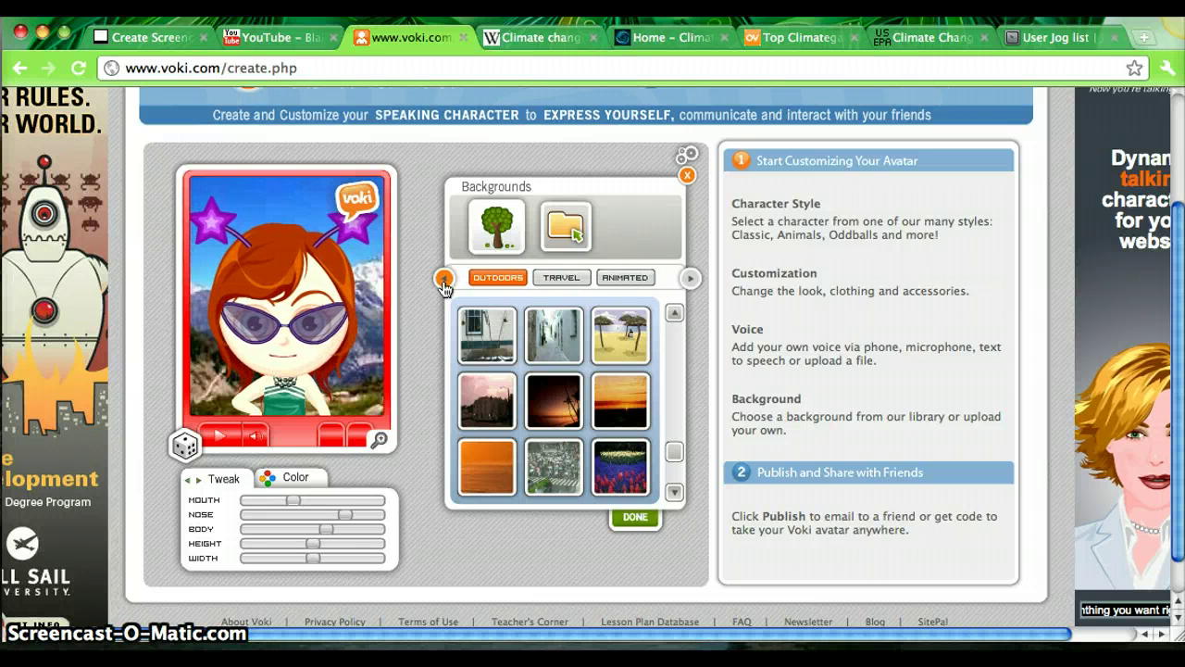
click(563, 279)
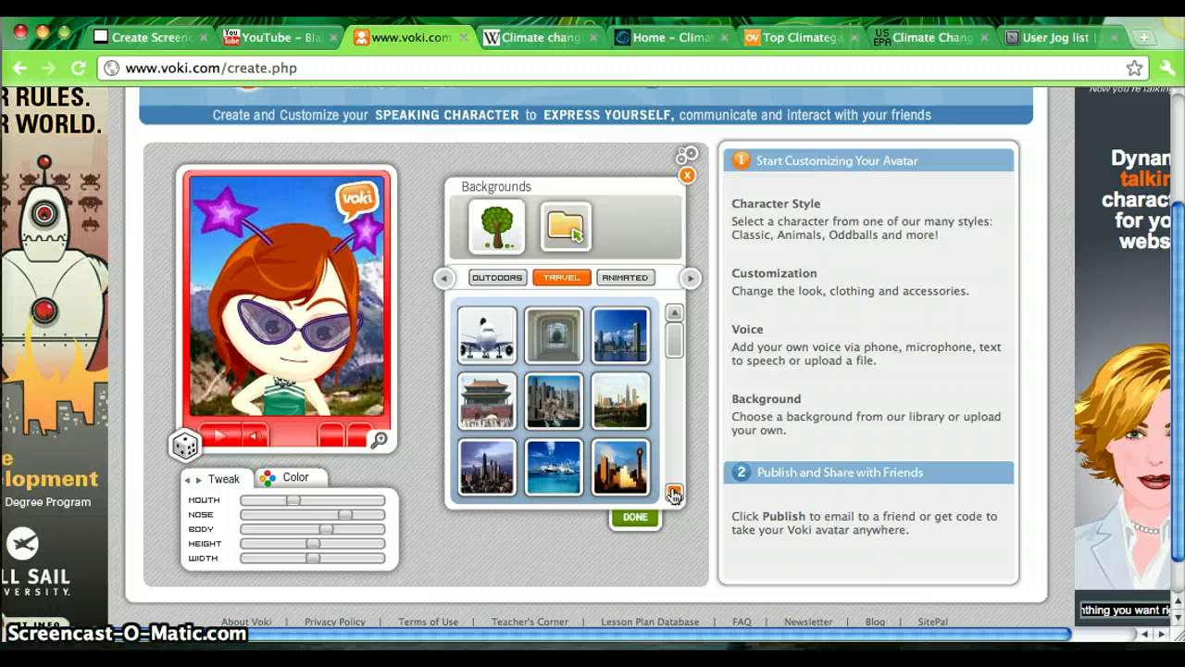
click(673, 495)
click(673, 495)
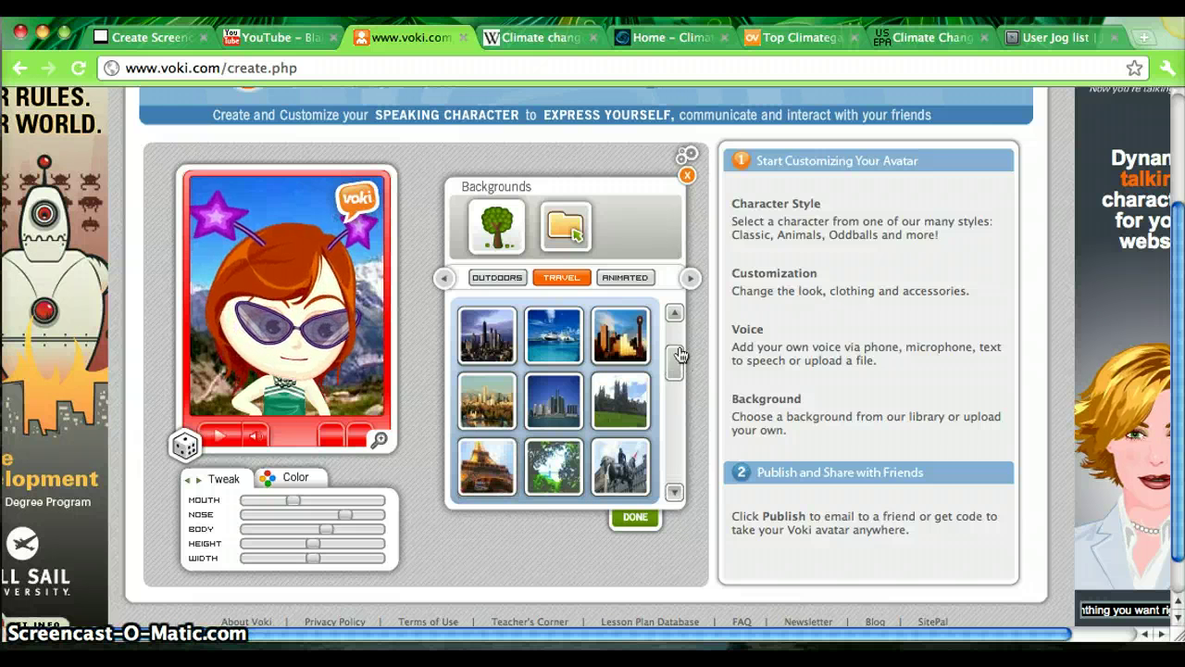
drag(678, 353, 679, 336)
click(489, 347)
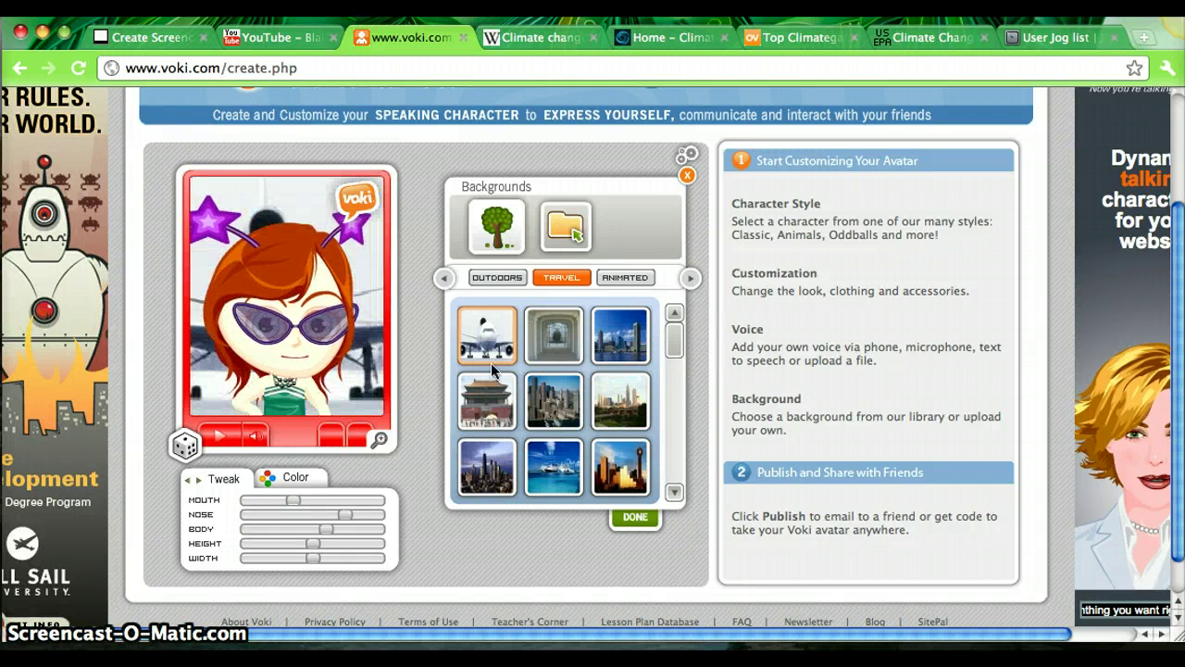
click(635, 519)
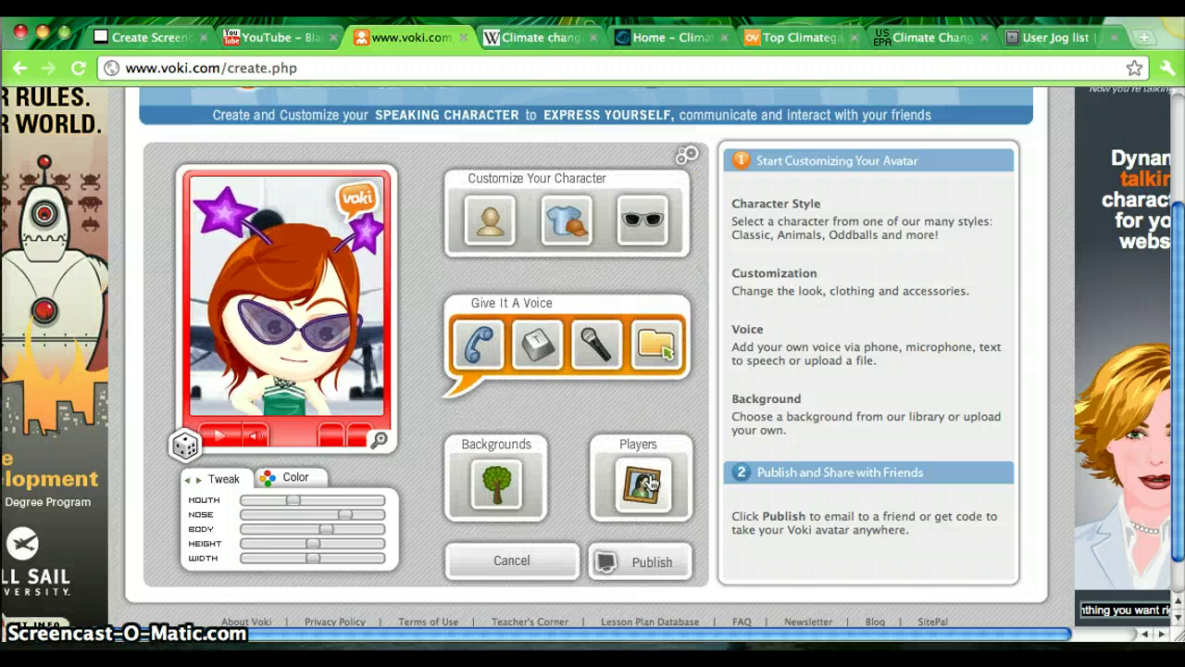
Apply the silver-grey player theme to the avatar's frame
click(651, 483)
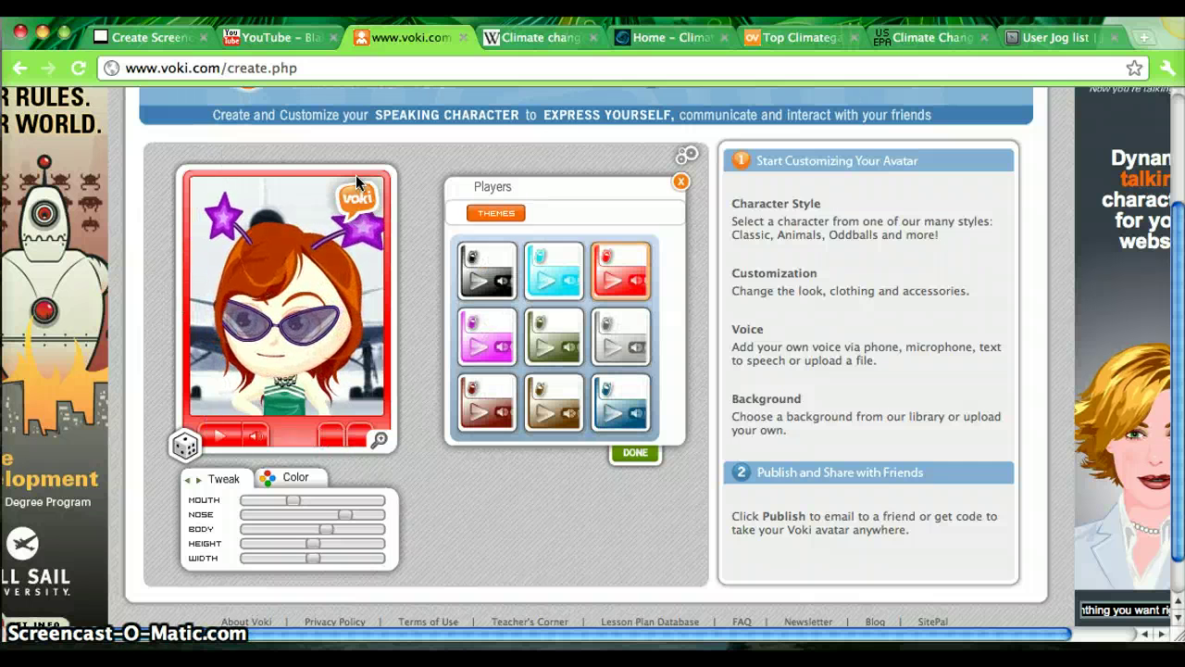
click(625, 350)
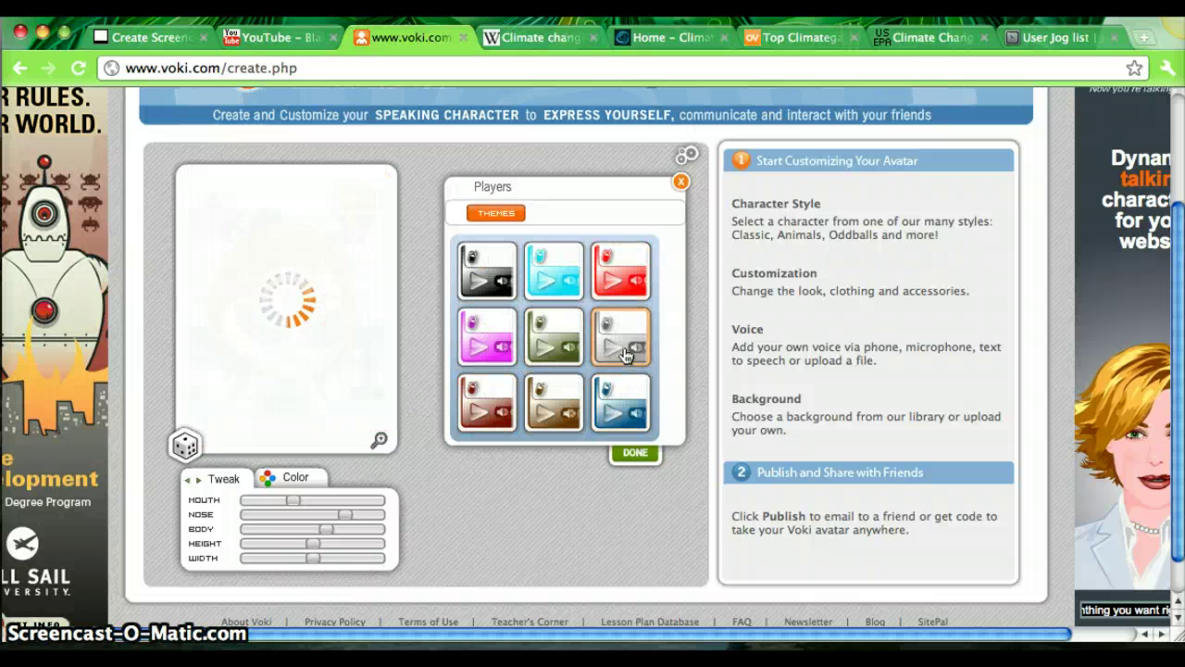
click(633, 456)
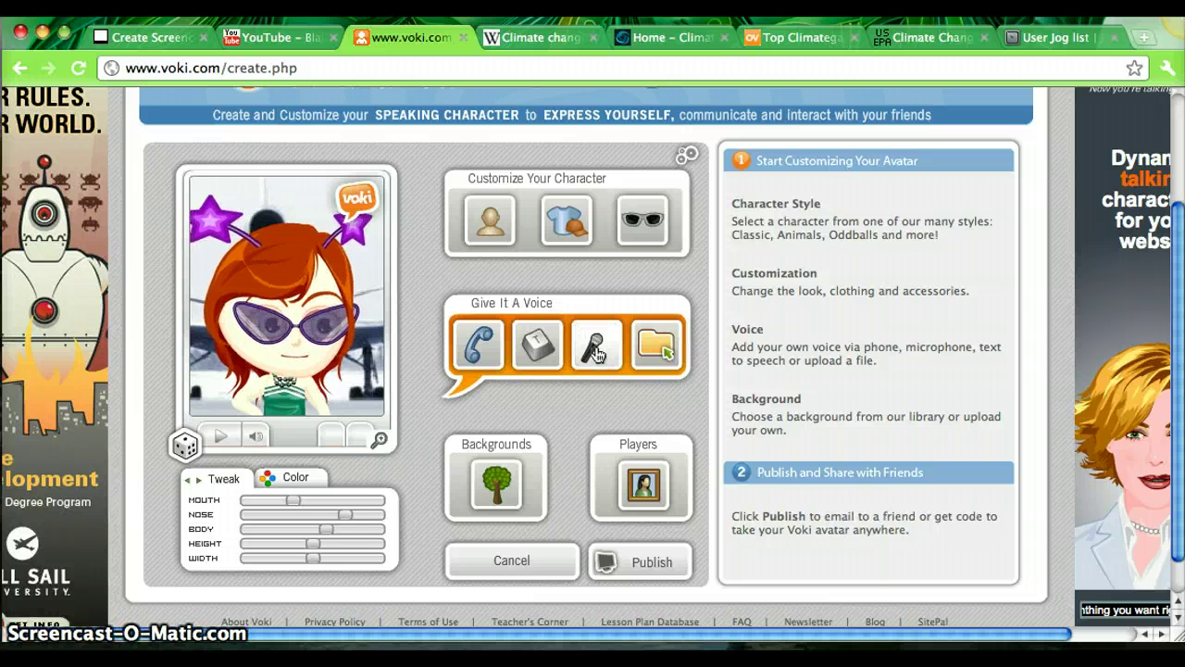
Enter text-to-speech 'Help, I'm stuck in this tiny box!' with the Fiona (Scottish) voice
click(540, 358)
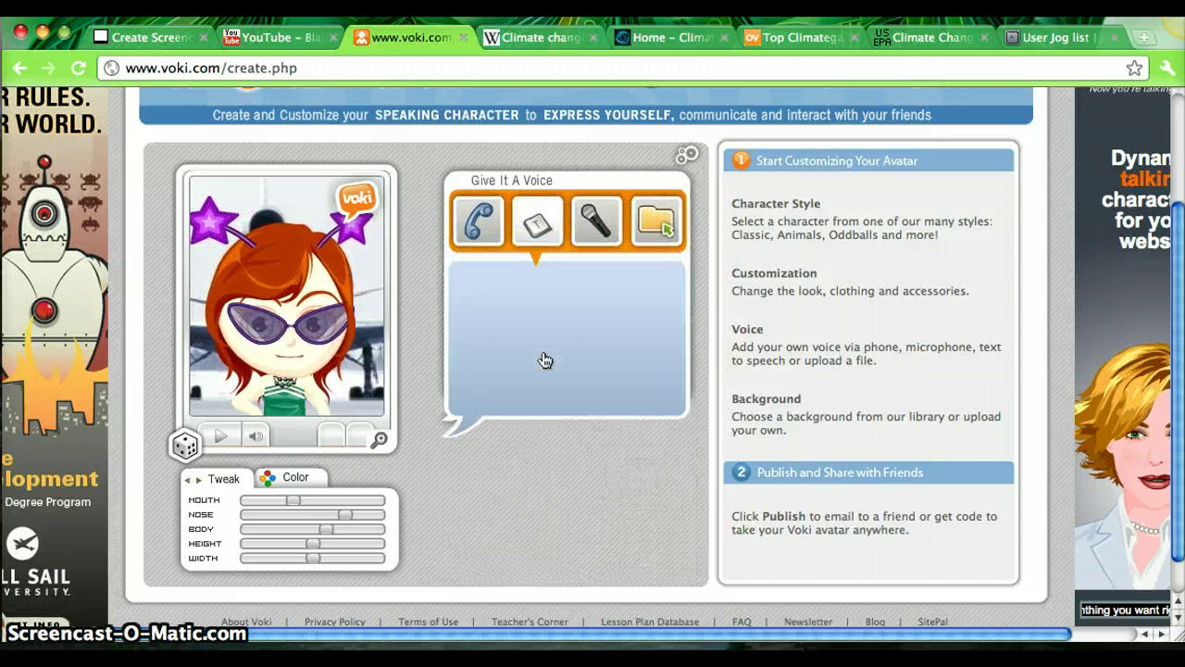
click(536, 317)
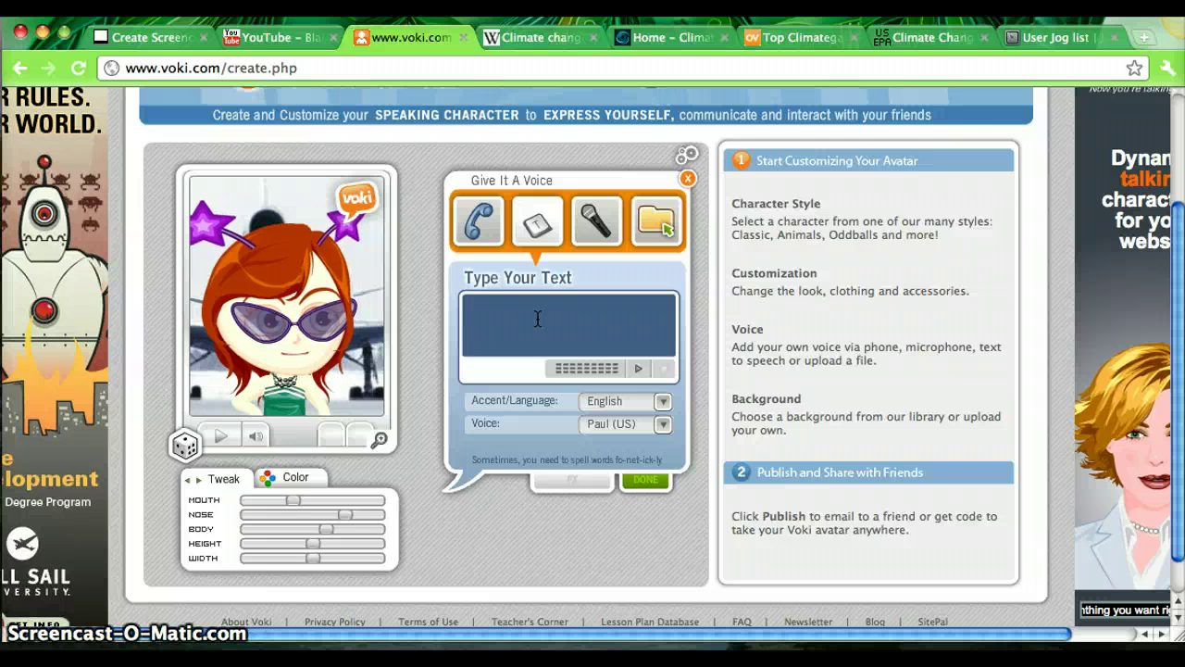
text(Help)
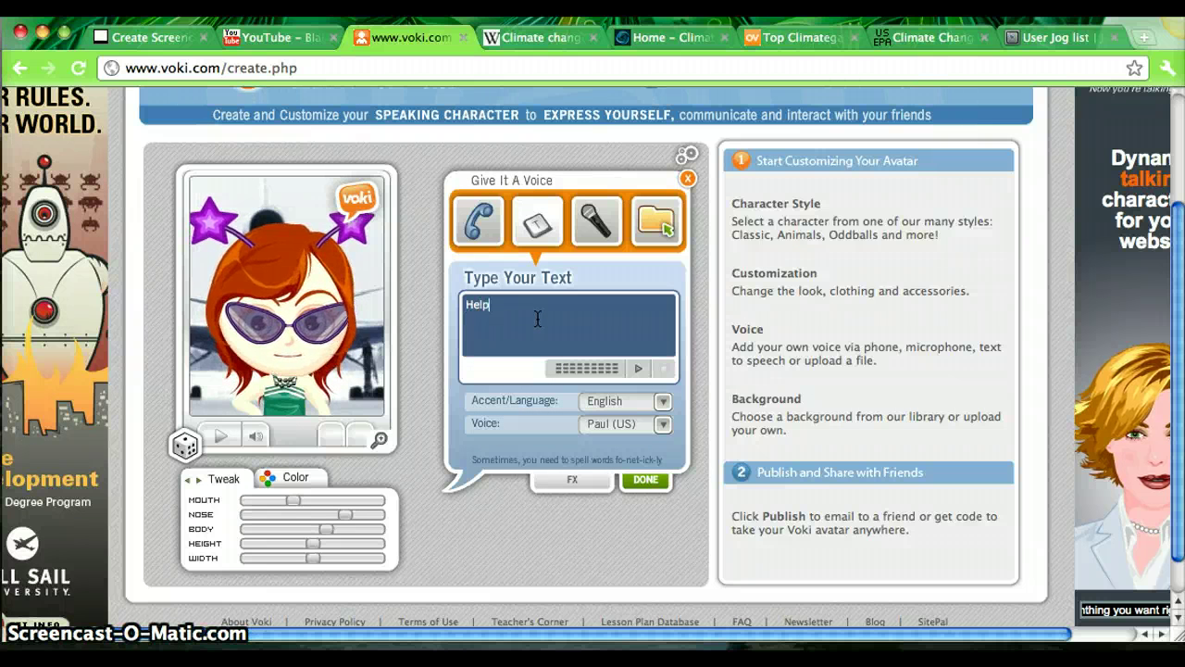
text(, I'm)
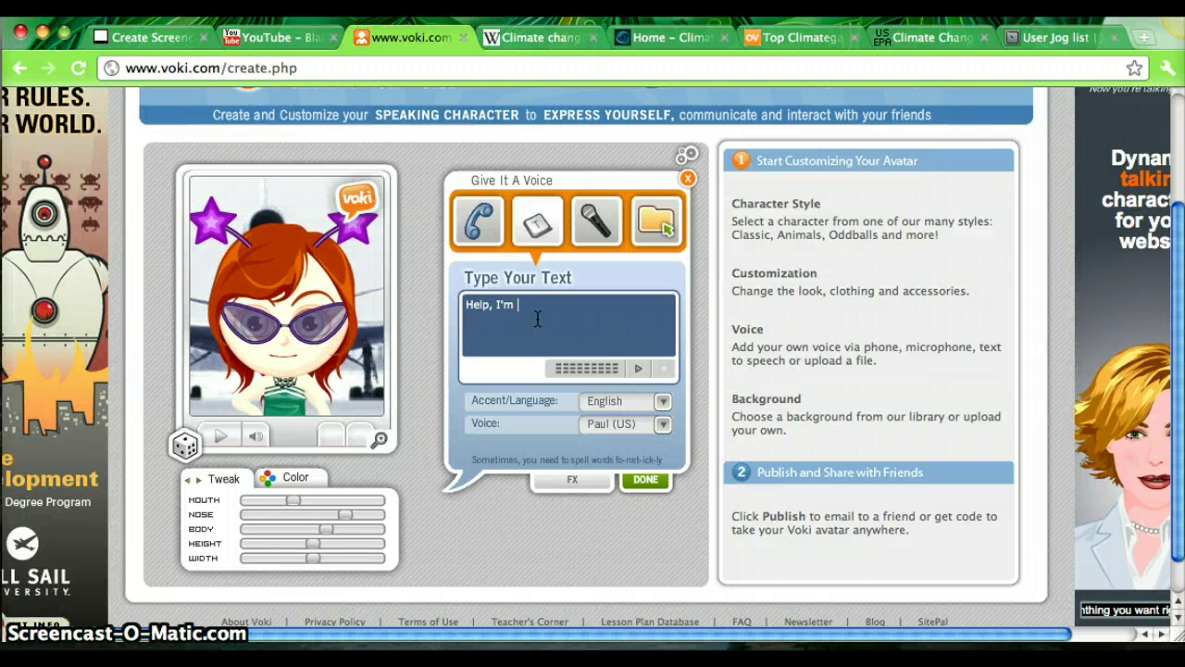
text( stuck in thi)
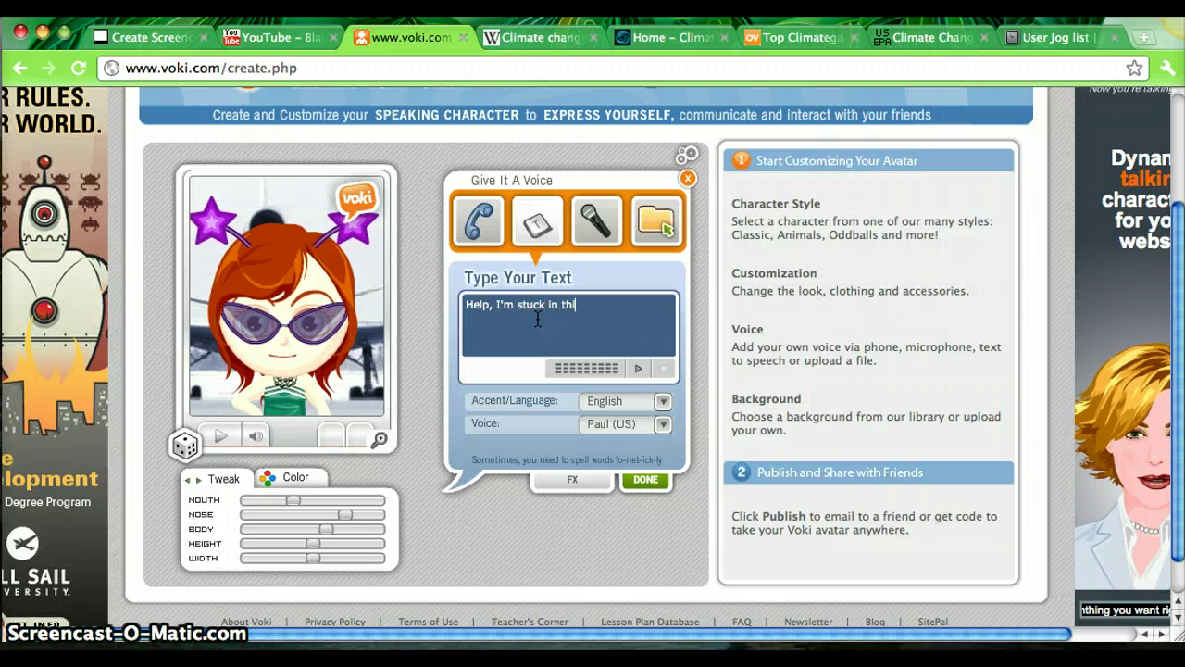
text(s tiny box)
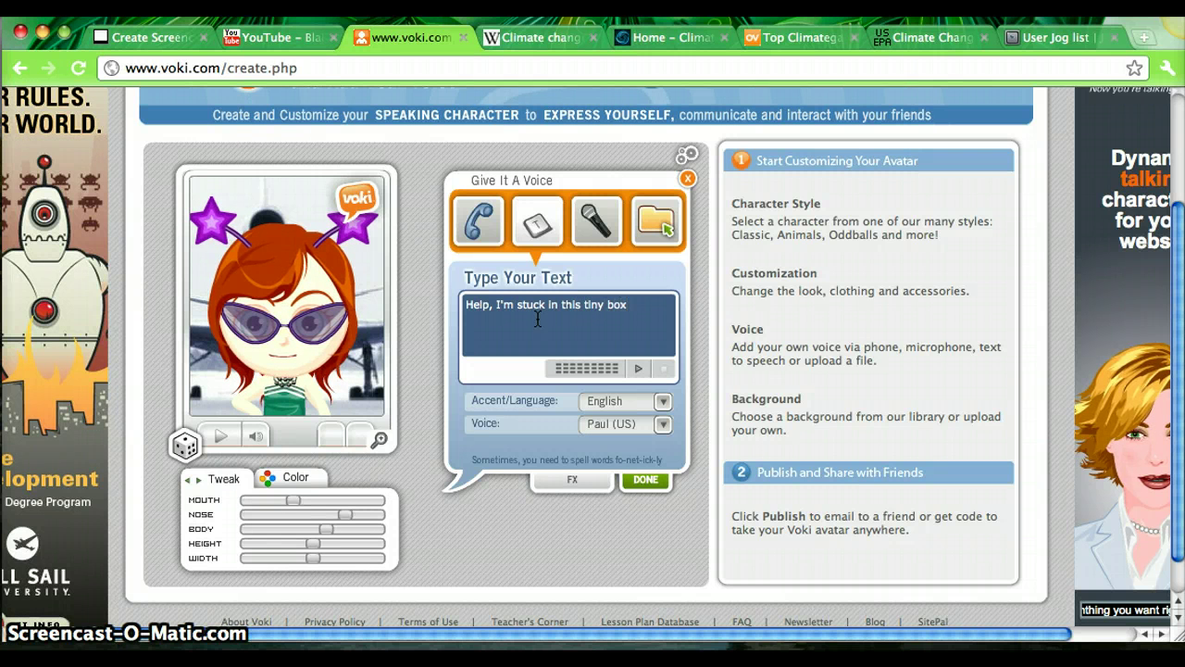
text(!)
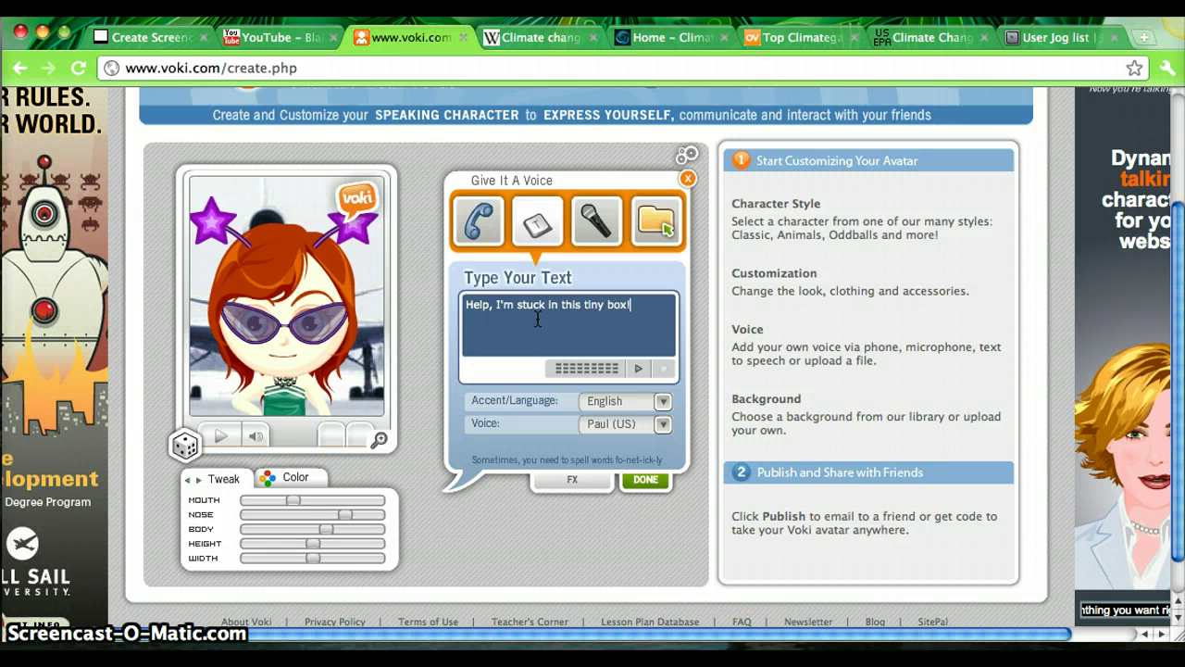
click(661, 428)
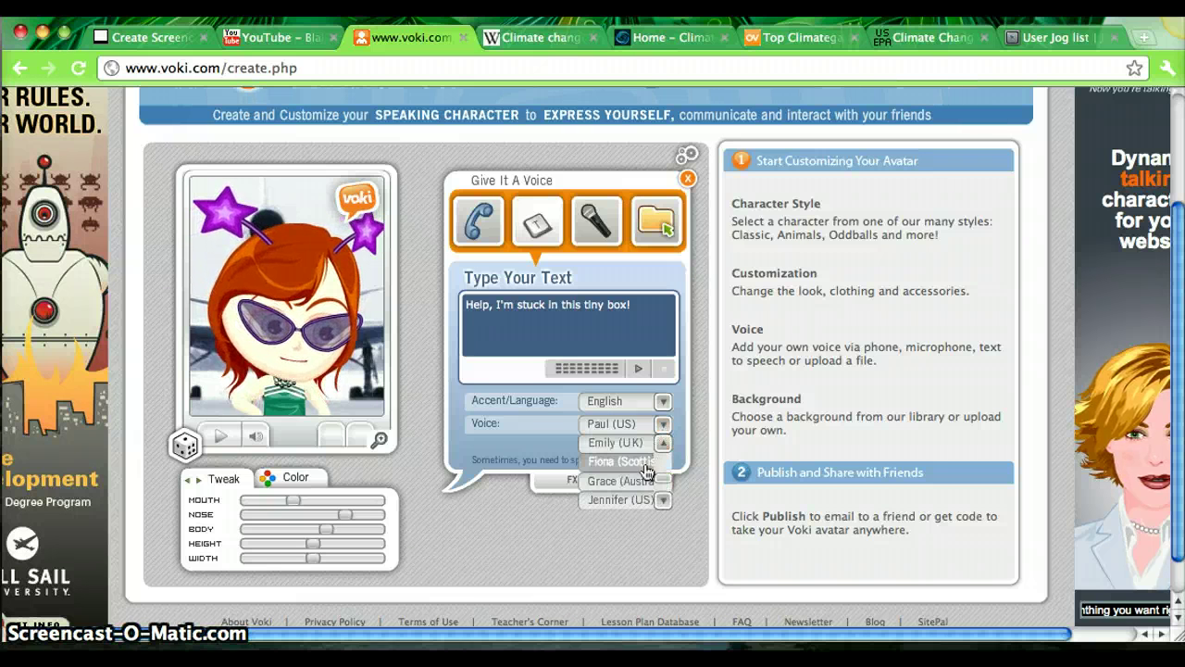
click(645, 462)
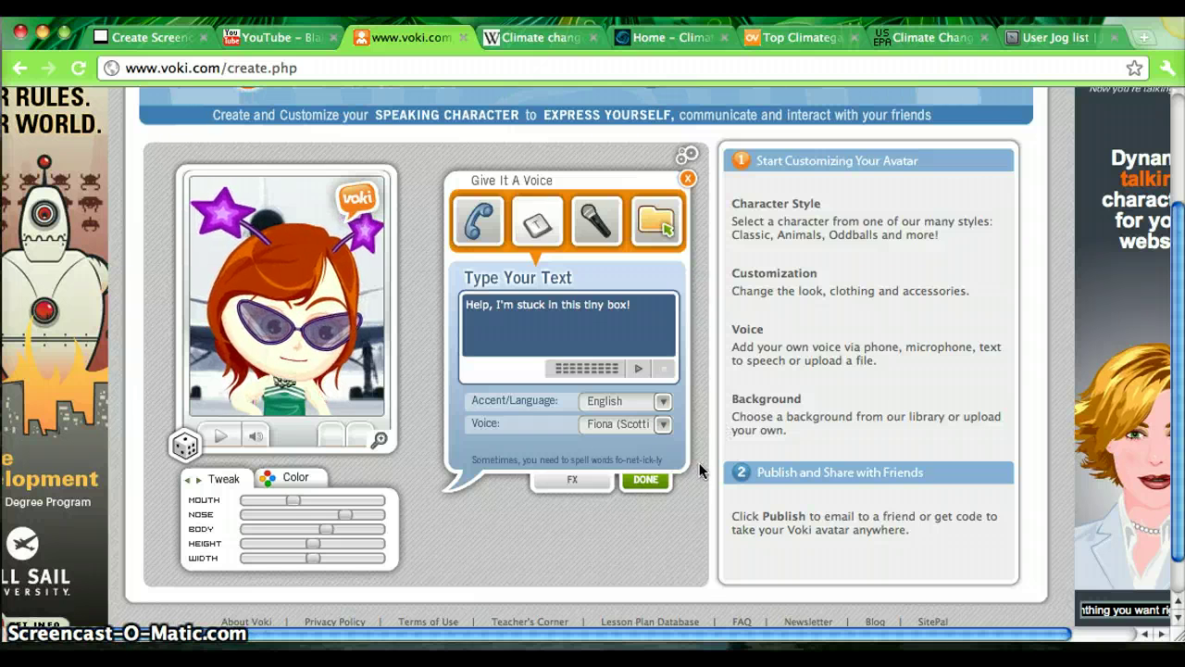
click(647, 481)
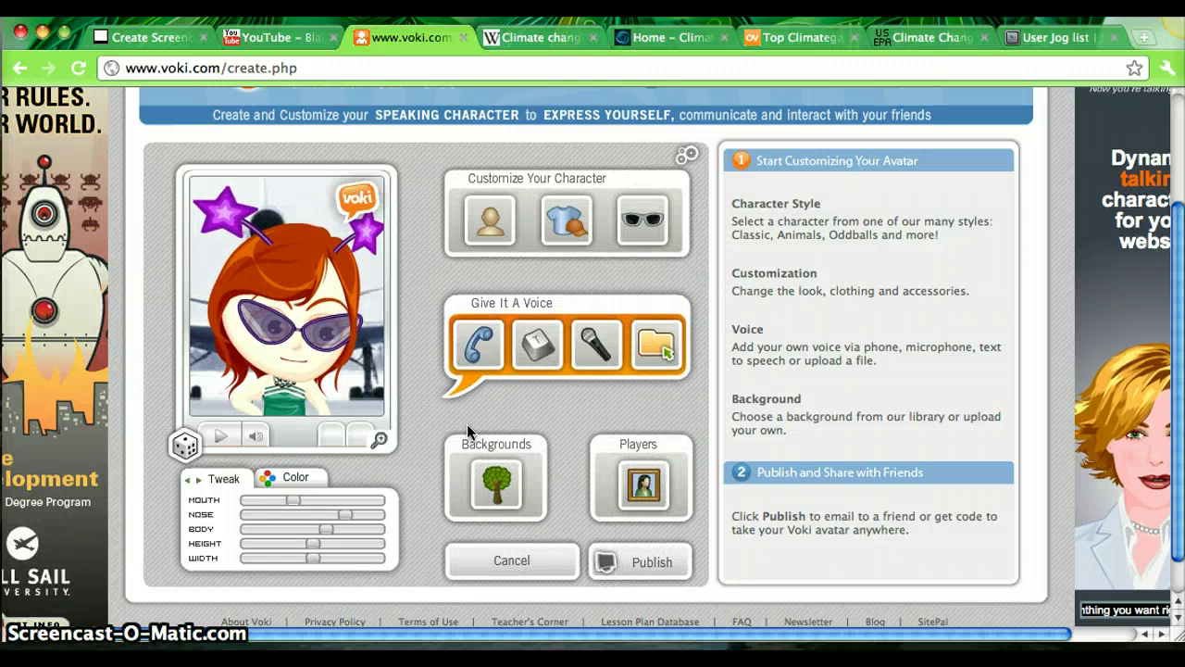
Preview the avatar's speech, then publish and save the scene titled 'Star Girl Fiona'
click(218, 437)
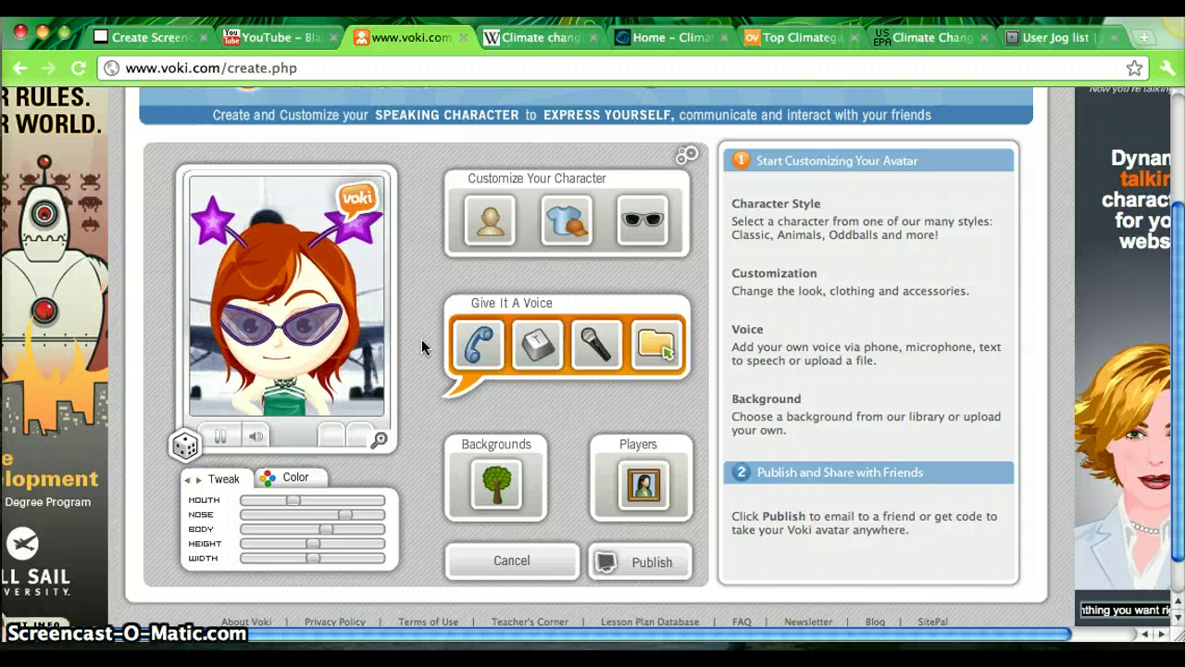
click(659, 562)
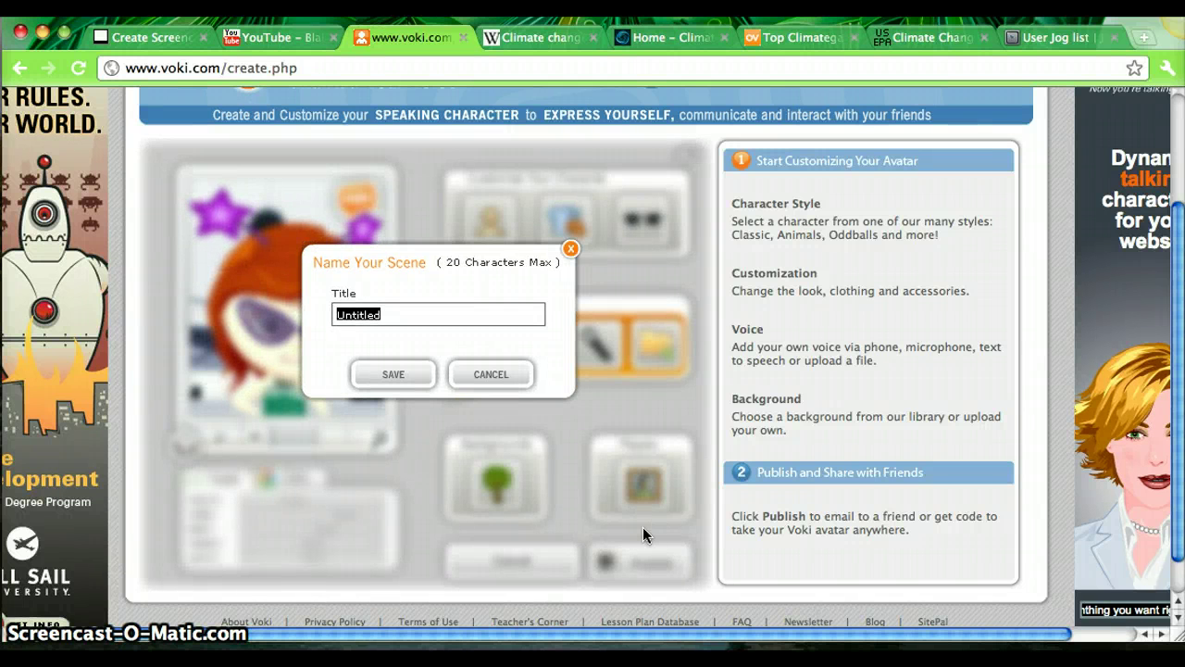
text(S)
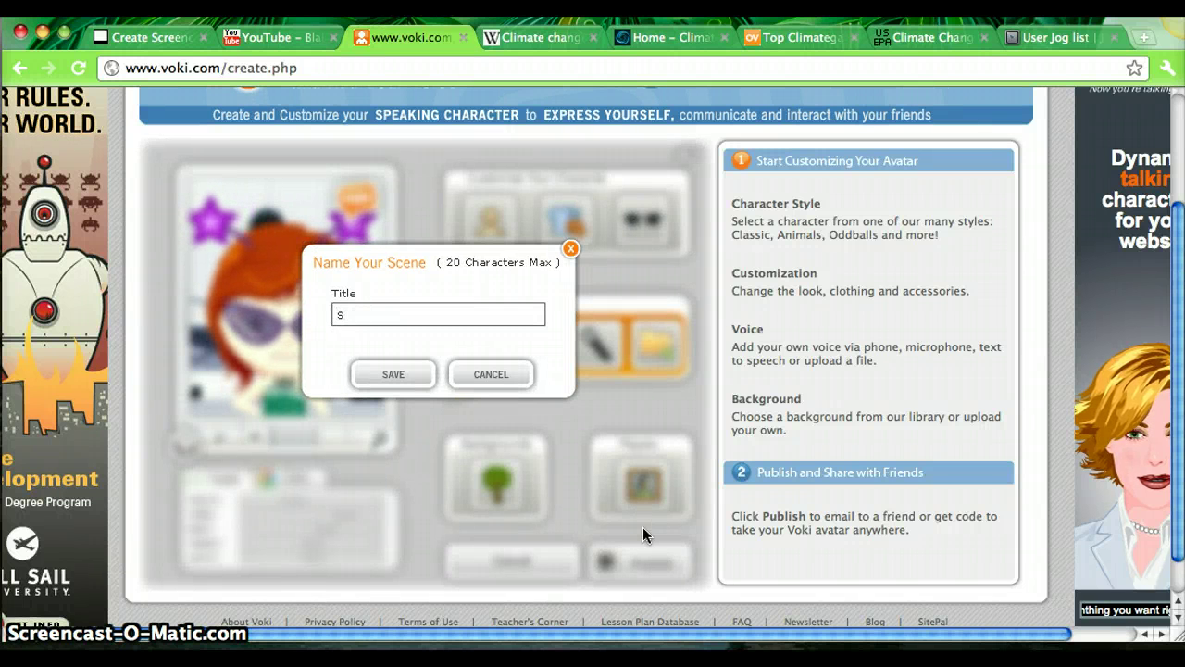
text(tar Girl Fiona)
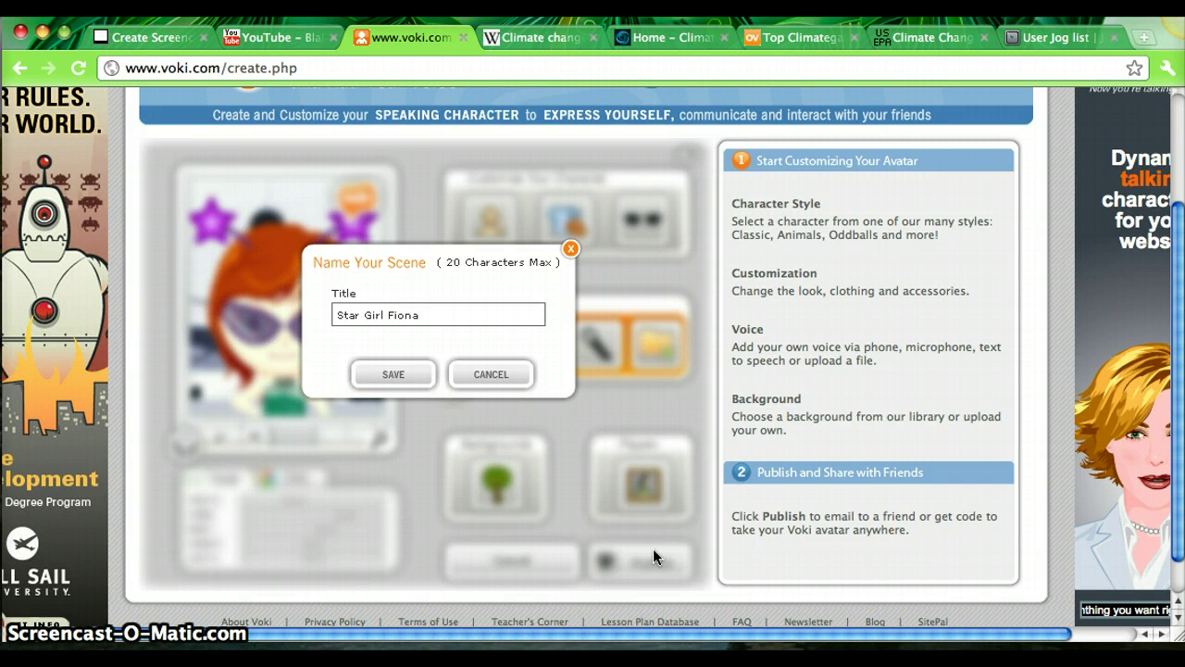
click(397, 378)
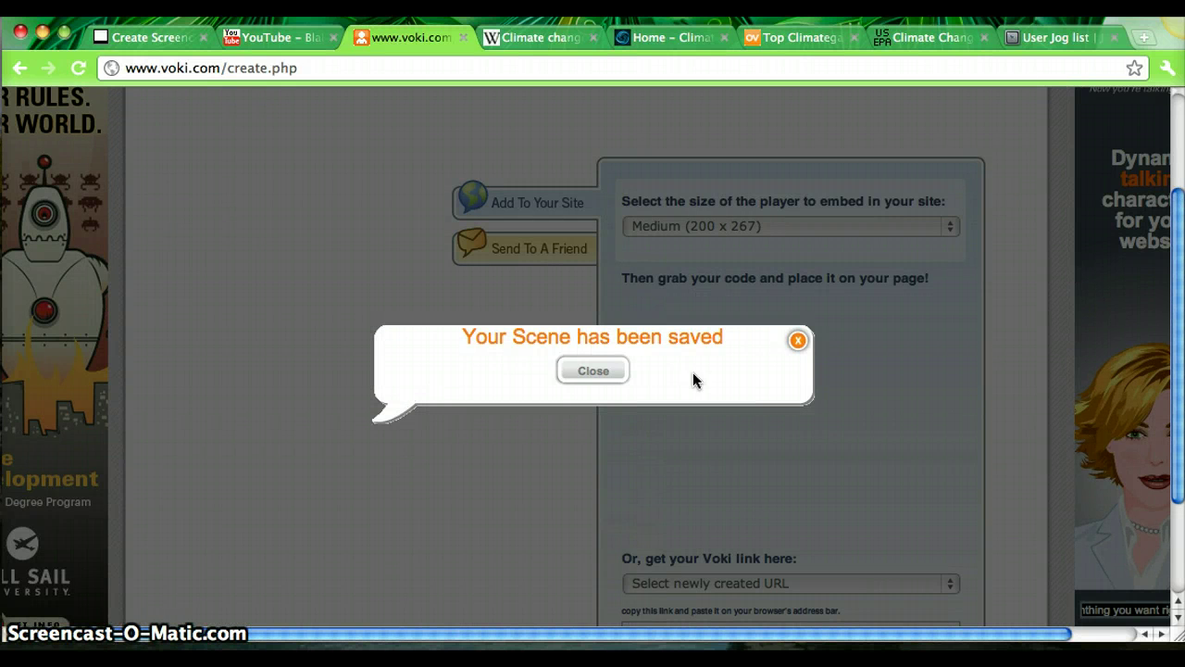
Dismiss the save confirmation and select the Standard Voki link's pickup.php URL, sized 267 by 200
click(593, 371)
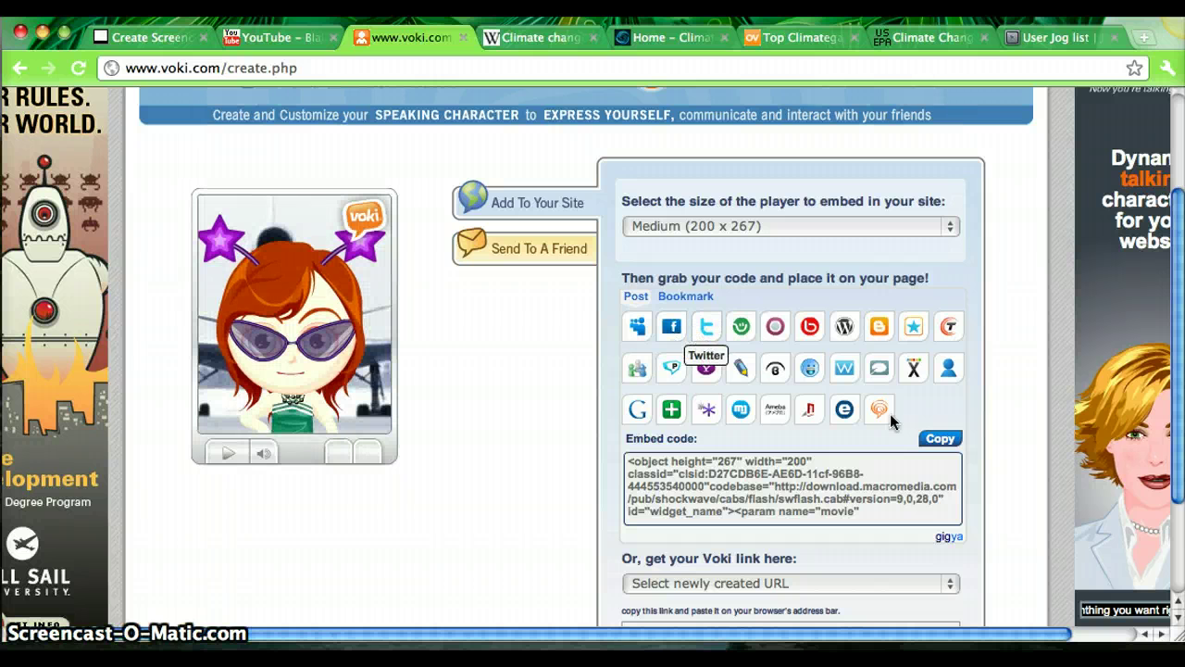
scroll(915, 432, down, 3)
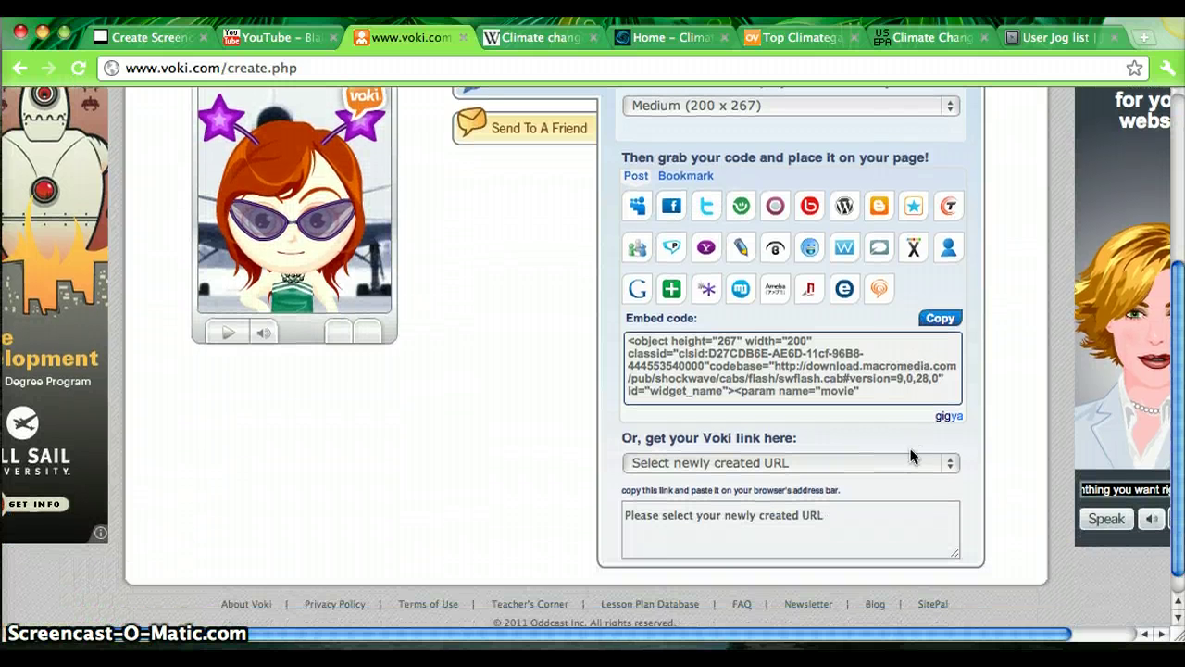
click(841, 464)
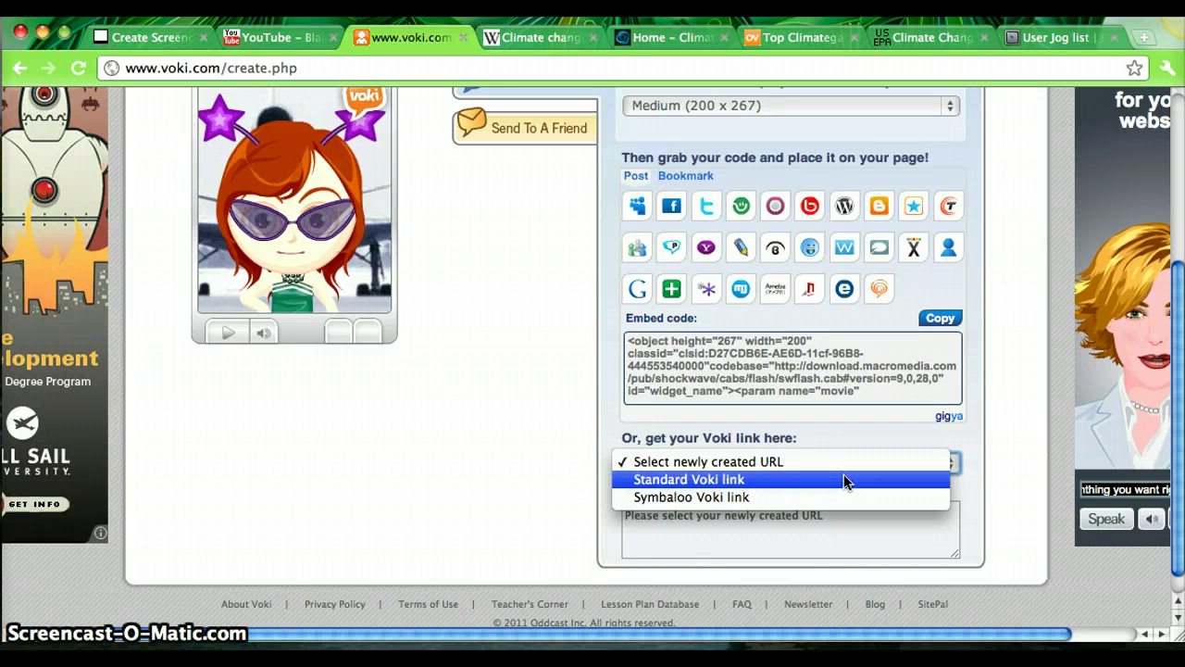
click(844, 479)
drag(844, 529, 632, 507)
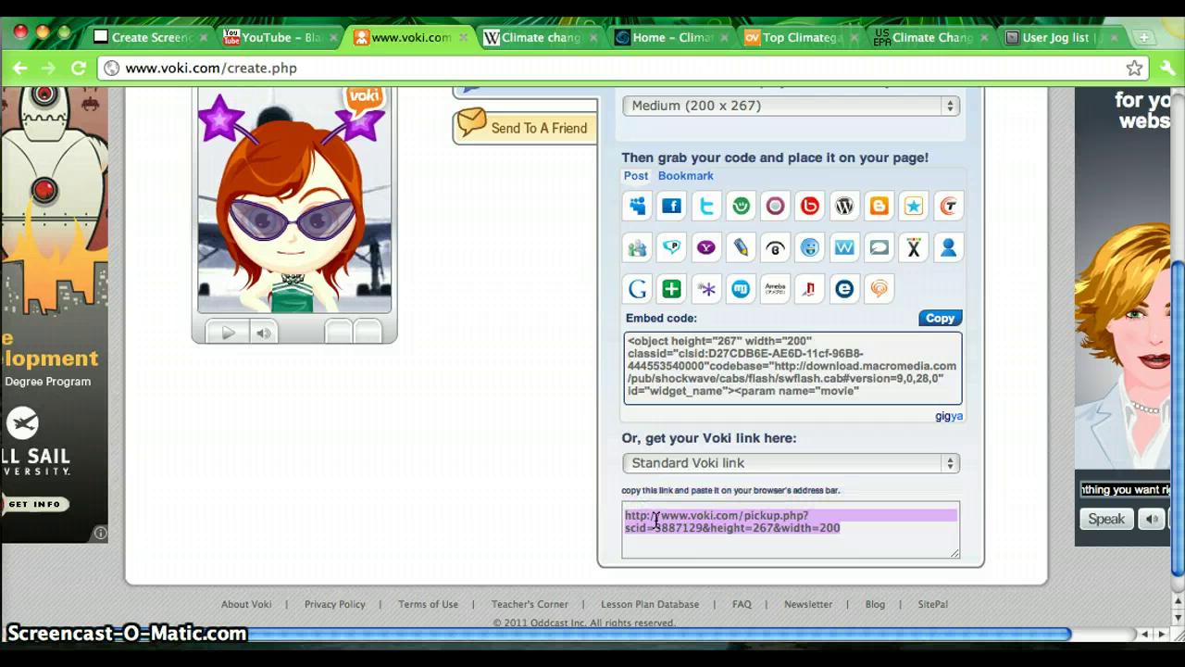